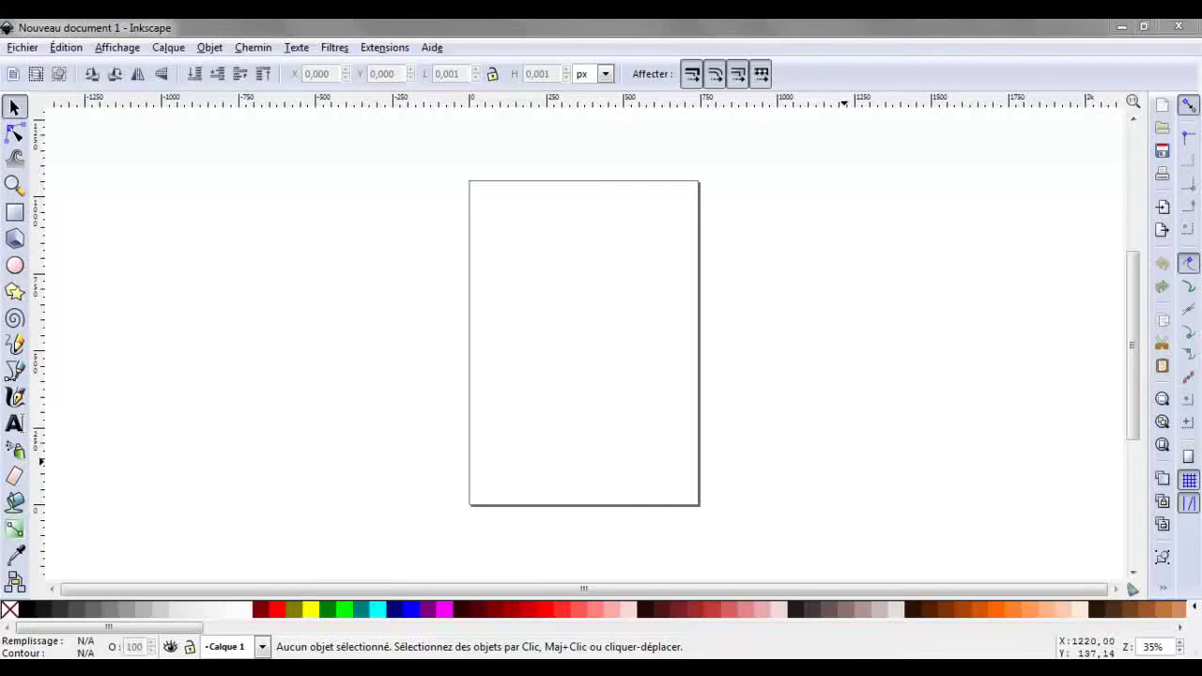
- Set the page to 4096 × 2048 px landscape in Document Properties, leaving the background unchanged
key(alt+f)
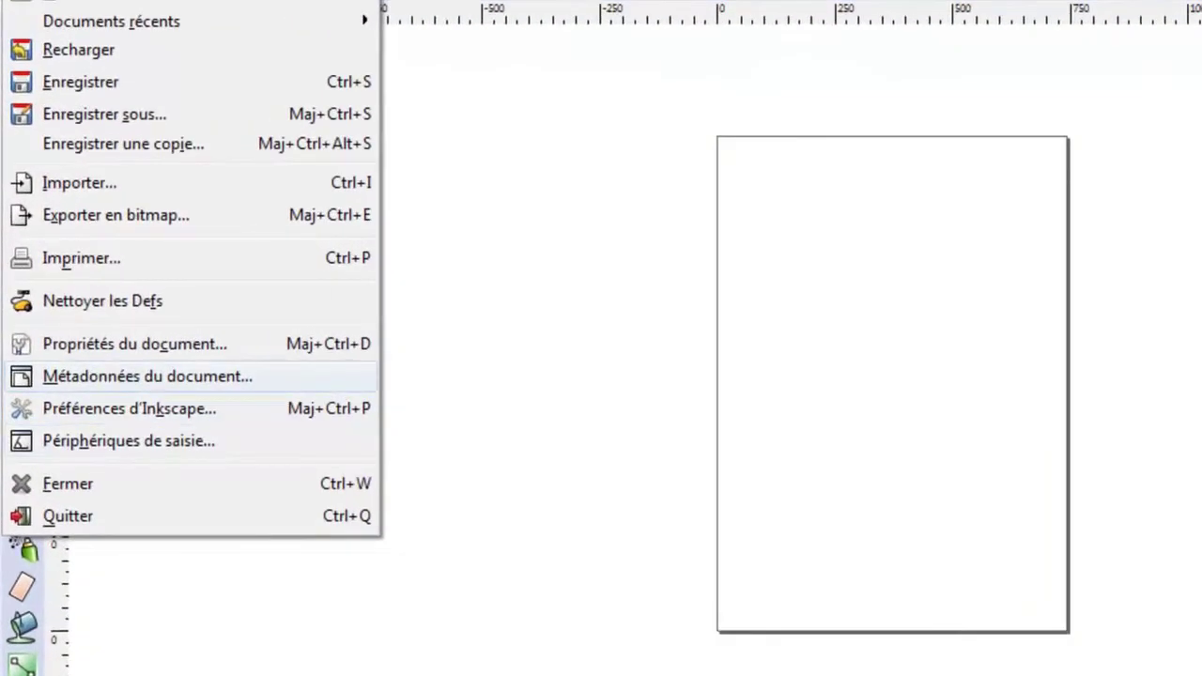
key(Return)
text(4096)
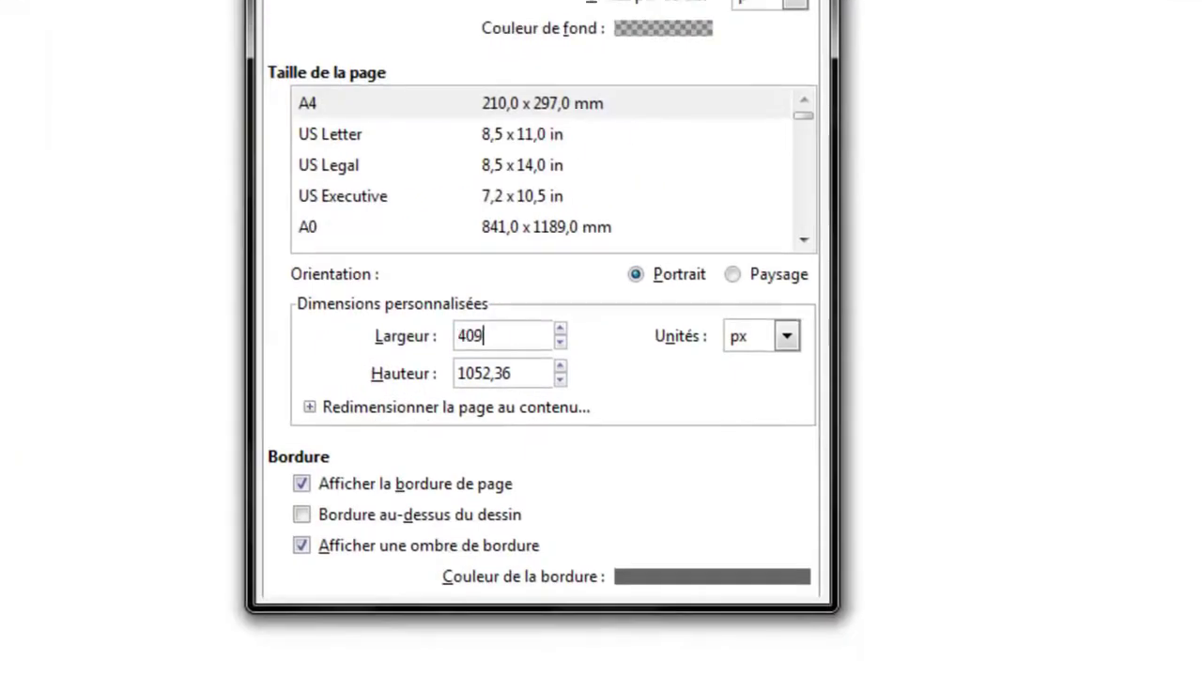
key(Tab)
text(2048)
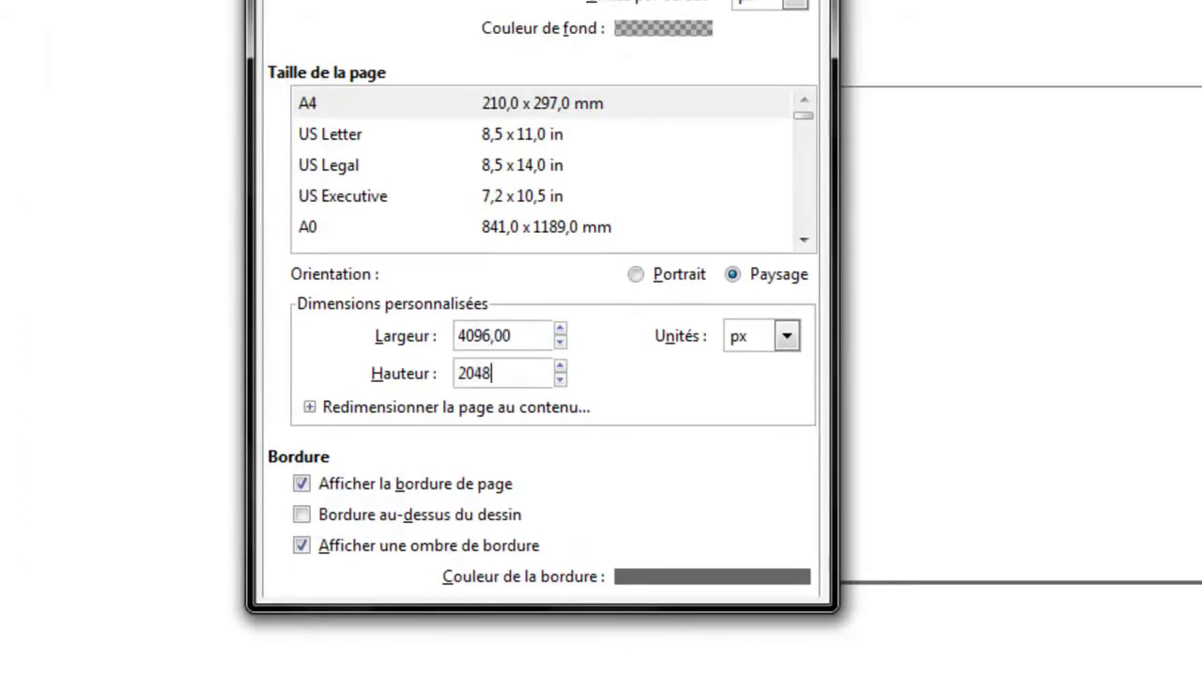
key(XF86AudioLowerVolume)
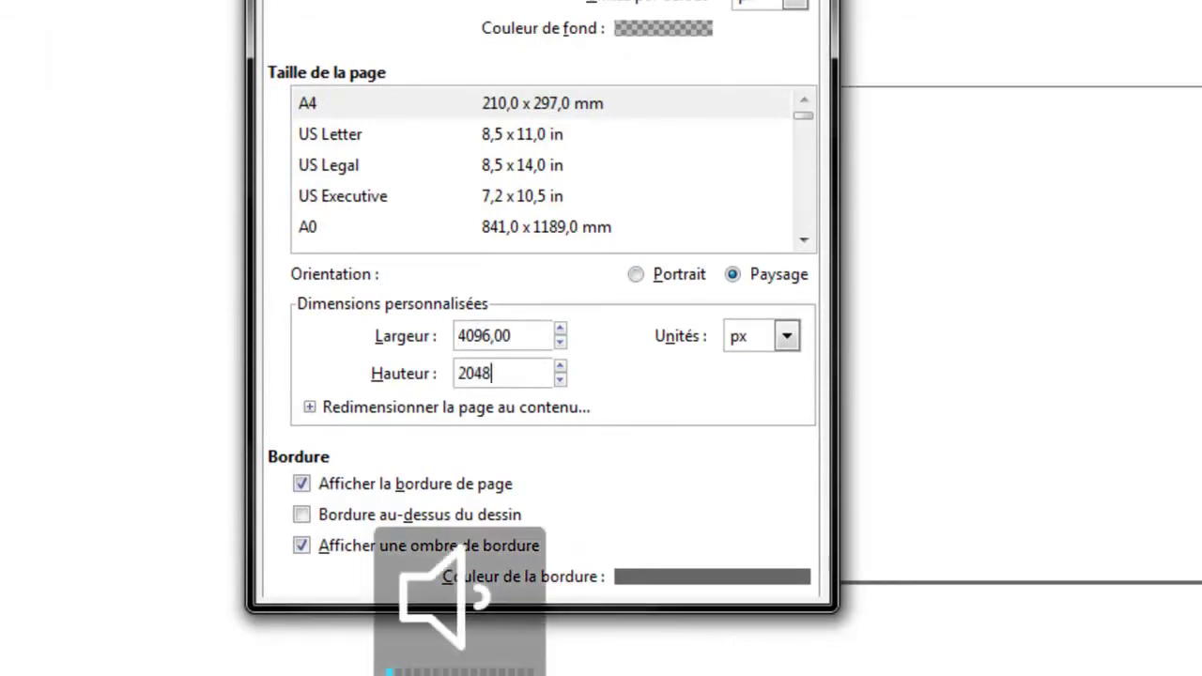
key(Return)
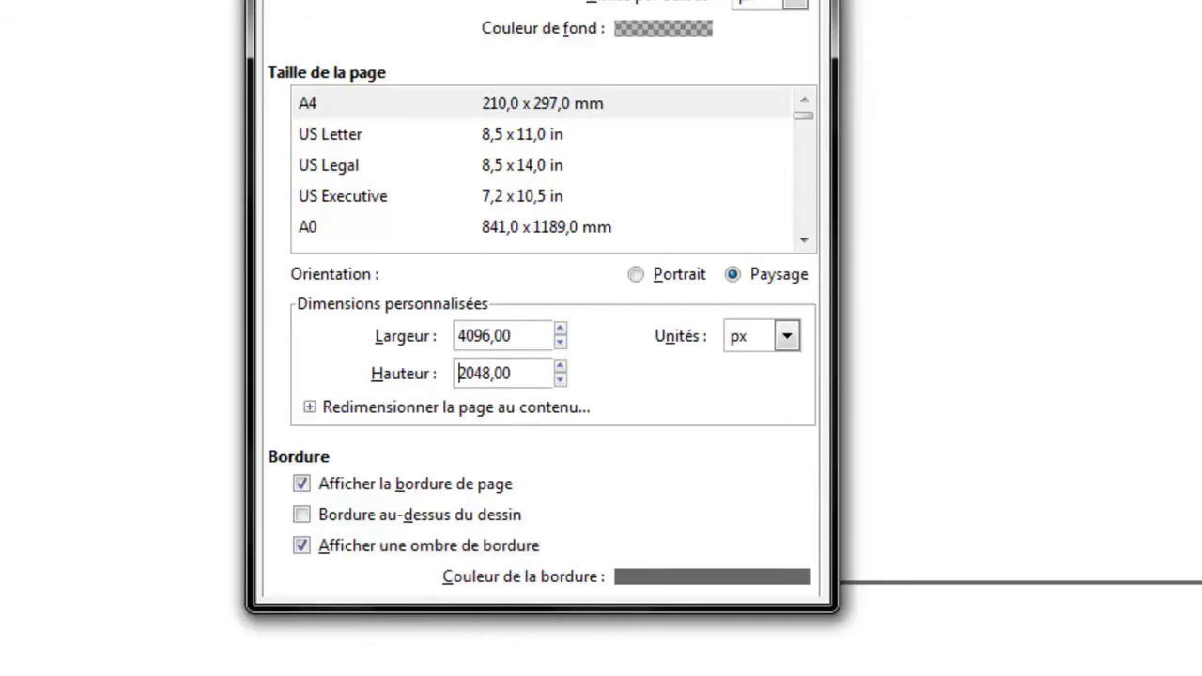
click(663, 28)
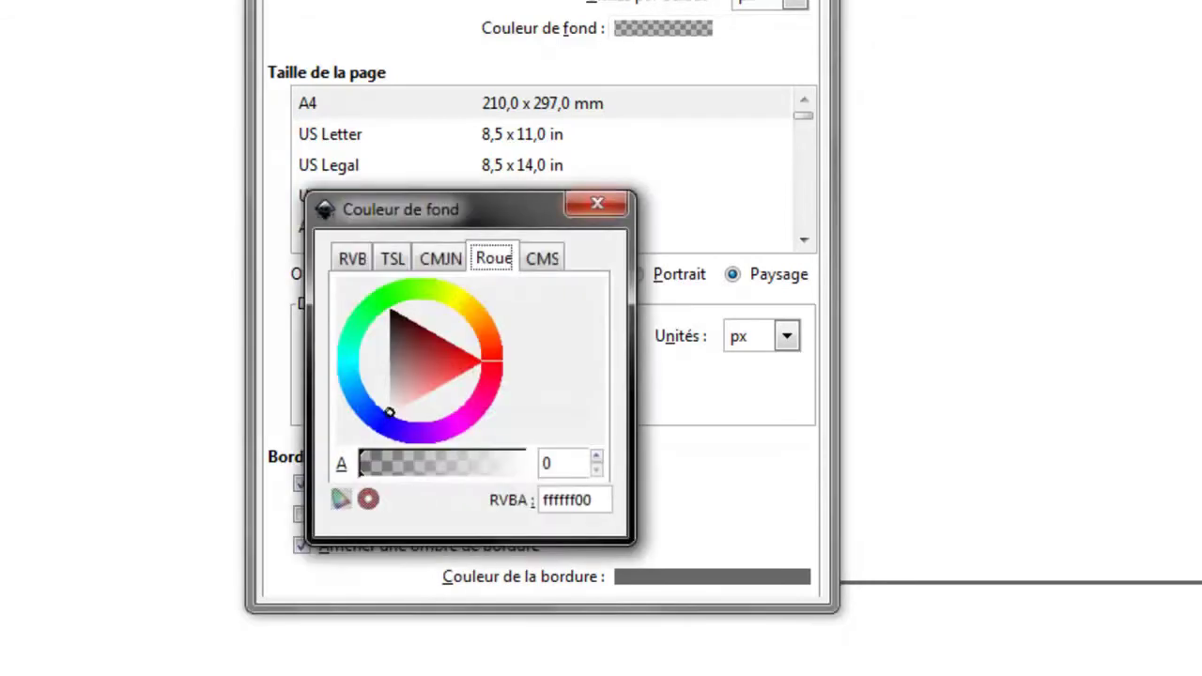
click(597, 203)
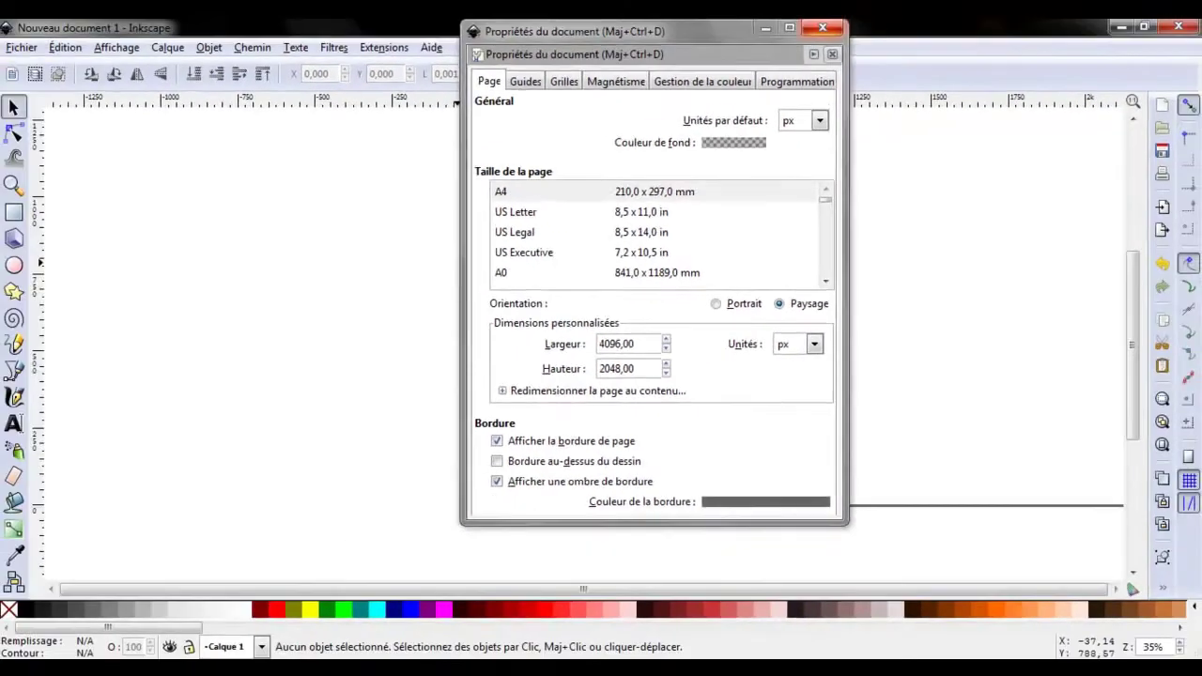
key(Escape)
- Draw a wide ellipse along the page bottom, a block at lower left and a triangle above it
key(minus)
key(minus)
key(minus)
key(plus)
mouse_move(960, 458)
mouse_down()
mouse_move(595, 469)
mouse_move(290, 510)
mouse_move(306, 519)
mouse_up()
key(s)
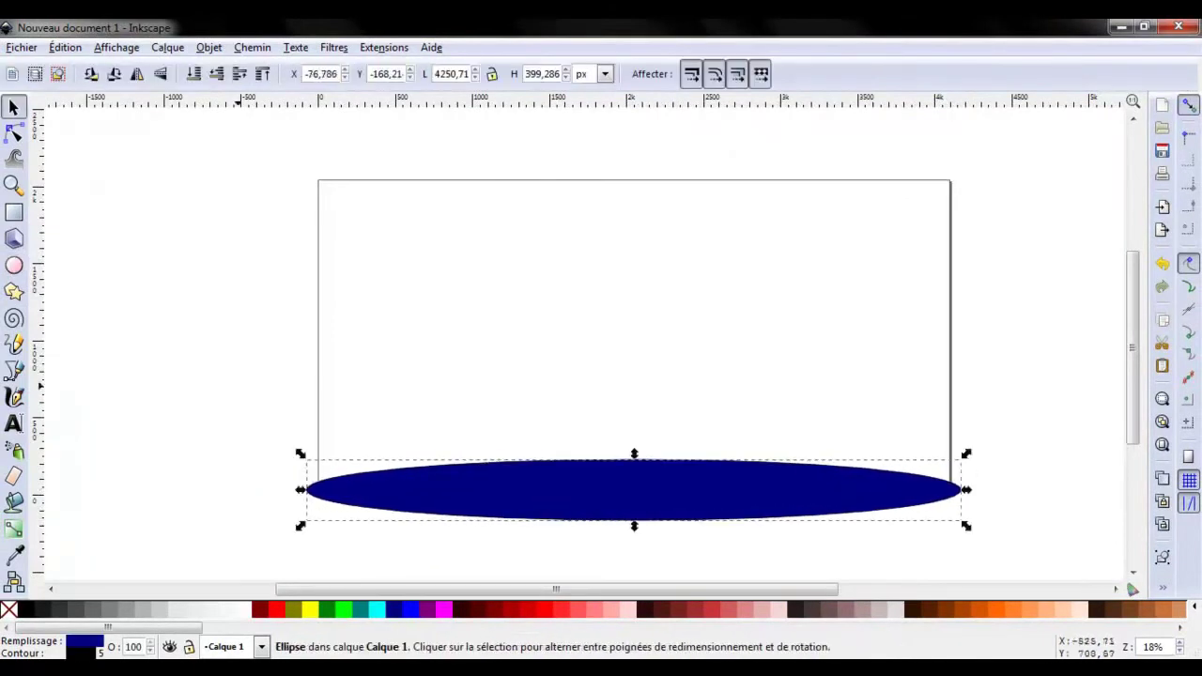
key(r)
drag(391, 385, 306, 490)
key(asterisk)
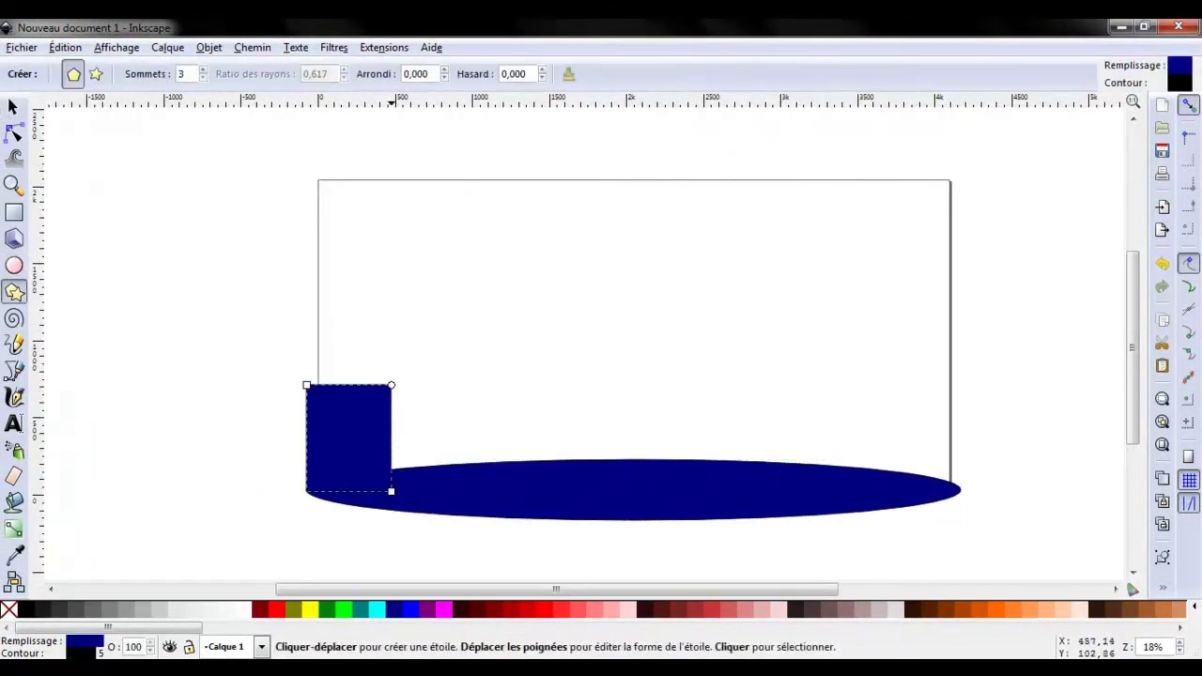
drag(390, 490, 430, 490)
mouse_move(397, 310)
mouse_down()
mouse_move(397, 350)
mouse_move(373, 325)
mouse_up()
- Add a thin ellipse mid-page and two narrow vertical bars on the right
key(s)
key(e)
drag(770, 379, 518, 398)
key(r)
drag(847, 261, 864, 406)
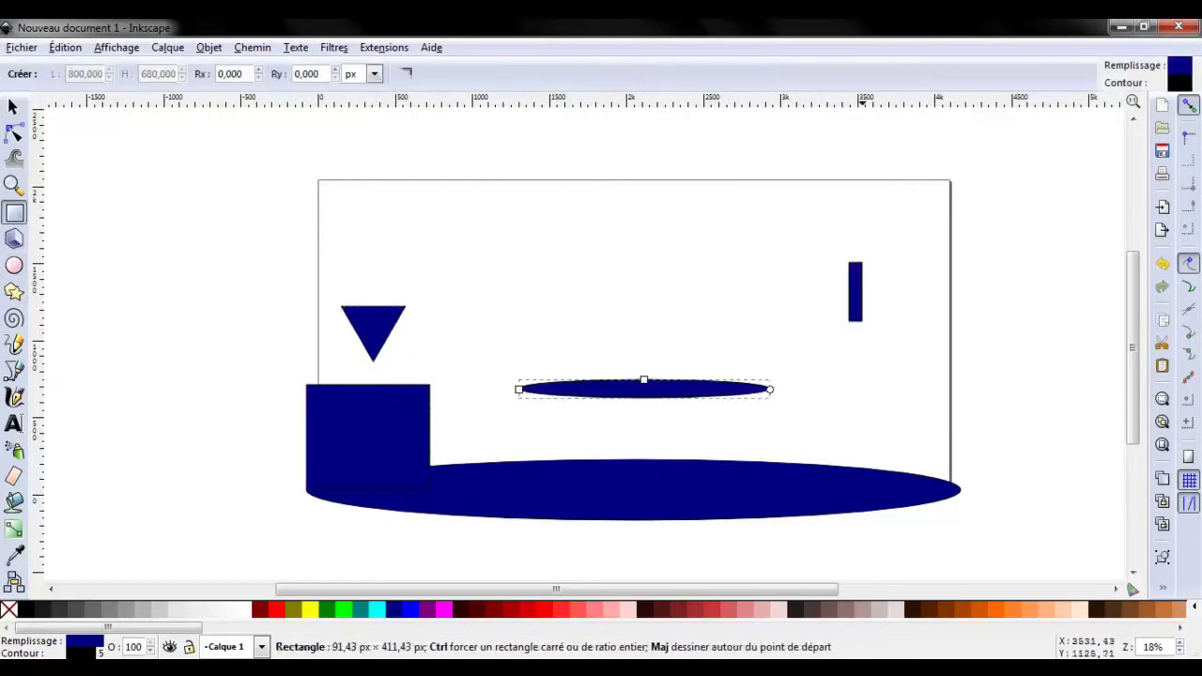
drag(800, 257, 811, 348)
- Draw a circle over the top-left corner and convert it to a path for node editing
key(e)
drag(502, 208, 394, 311)
key(s)
mouse_move(448, 260)
mouse_down()
mouse_move(347, 207)
mouse_move(346, 189)
mouse_move(329, 204)
mouse_up()
key(n)
key(ctrl+shift+c)
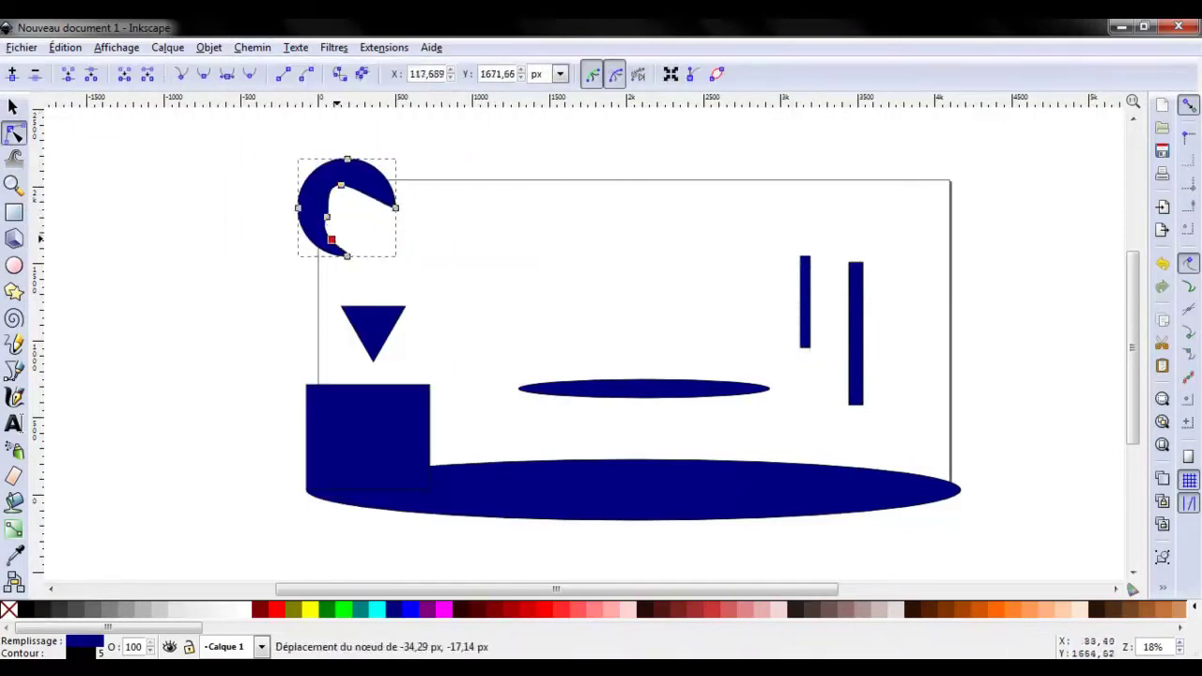
- Finish the crescent, then draw a small circle near the page top and duplicate it
click(14, 107)
key(e)
mouse_move(541, 225)
mouse_down()
mouse_move(499, 267)
mouse_move(540, 263)
mouse_move(926, 384)
mouse_move(897, 331)
mouse_move(926, 273)
mouse_up()
key(s)
key(ctrl+d)
- Reposition the right-hand dots, lengthen the vertical bar and place a copy beside it
key(ctrl+d)
- Shrink the right bar copy to half height and duplicate it into position
key(ctrl+d)
- Shorten and shift the thin ellipse, and rotate the tall bar diagonally to the lower right
click(644, 388)
drag(518, 387, 611, 387)
drag(692, 394, 566, 399)
click(855, 333)
drag(863, 262, 805, 206)
drag(856, 334, 911, 452)
key(Escape)
drag(897, 331, 899, 333)
drag(925, 384, 928, 387)
drag(926, 273, 928, 275)
key(Escape)
drag(805, 251, 804, 219)
mouse_move(805, 300)
mouse_down()
mouse_move(837, 328)
mouse_move(810, 327)
mouse_up()
key(ctrl+d)
click(837, 310)
mouse_move(837, 247)
mouse_down()
mouse_move(857, 319)
mouse_move(740, 310)
mouse_move(760, 317)
mouse_up()
key(Escape)
click(857, 319)
key(ctrl+d)
- Widen and lower the thin ellipse, then draw a second thin ellipse
click(564, 401)
drag(652, 400, 710, 401)
drag(592, 401, 582, 418)
key(e)
drag(458, 356, 727, 367)
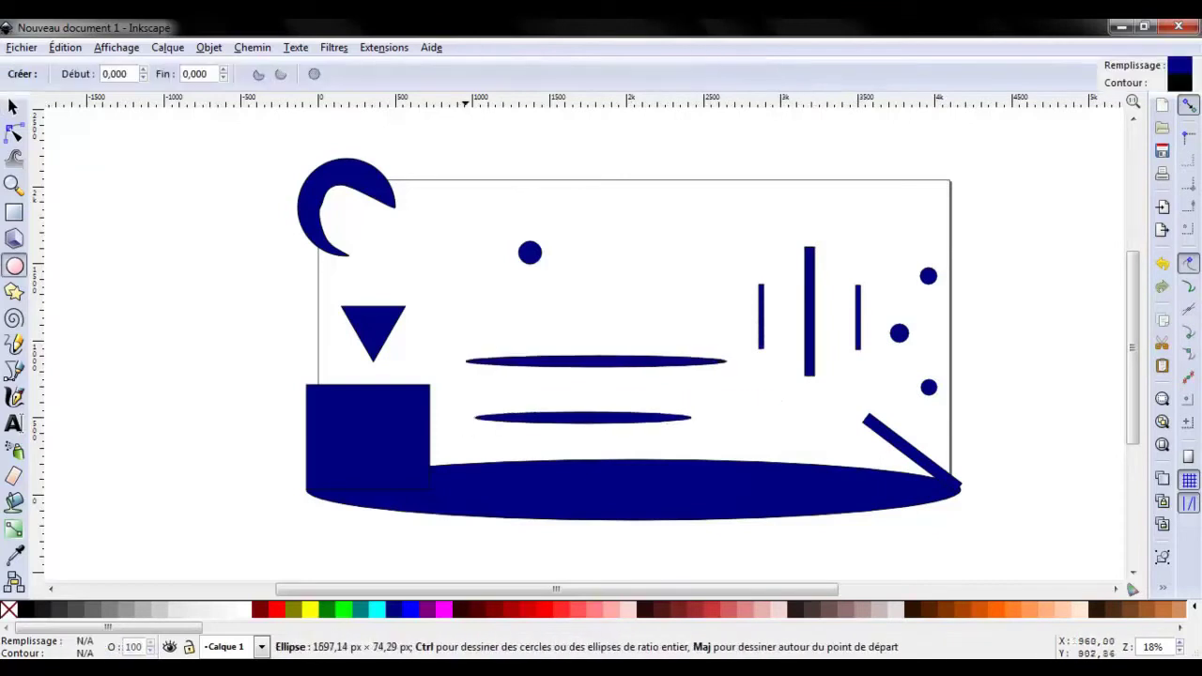
- Draw a long bar near the page top and a small upright oval mid-page
key(r)
mouse_move(740, 198)
mouse_down()
mouse_move(432, 209)
mouse_move(451, 210)
mouse_up()
key(e)
drag(620, 265, 650, 319)
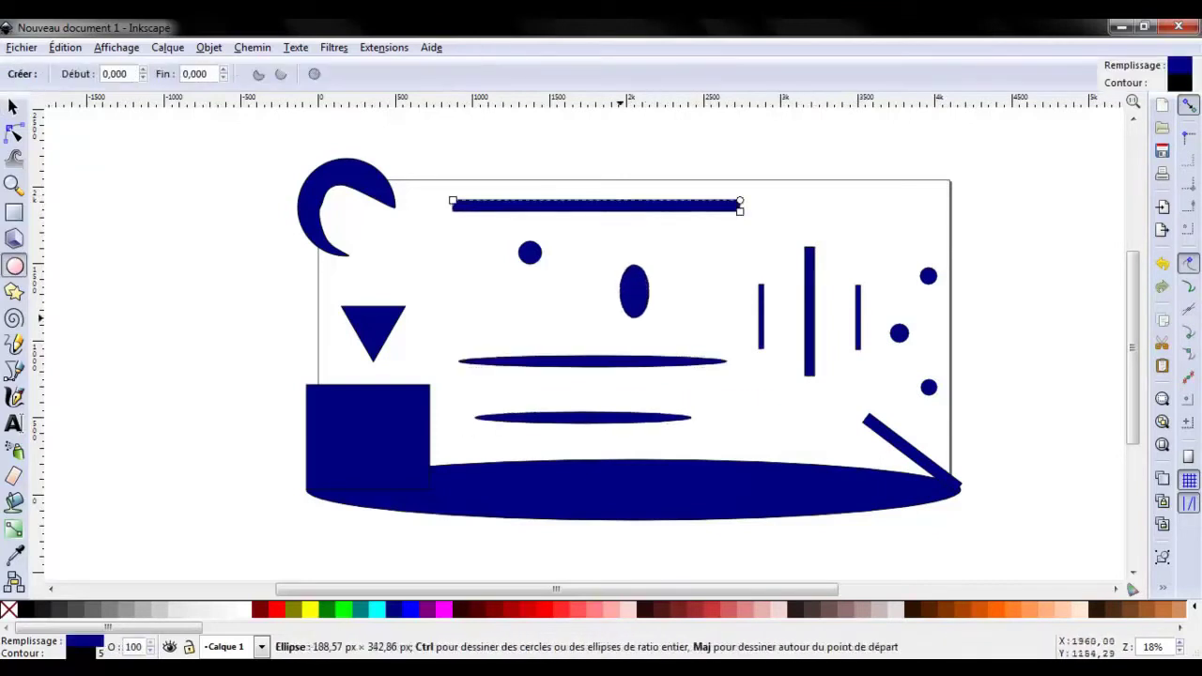
click(14, 106)
- Save As 'demo' and confirm replacing the existing demo.svg
click(22, 47)
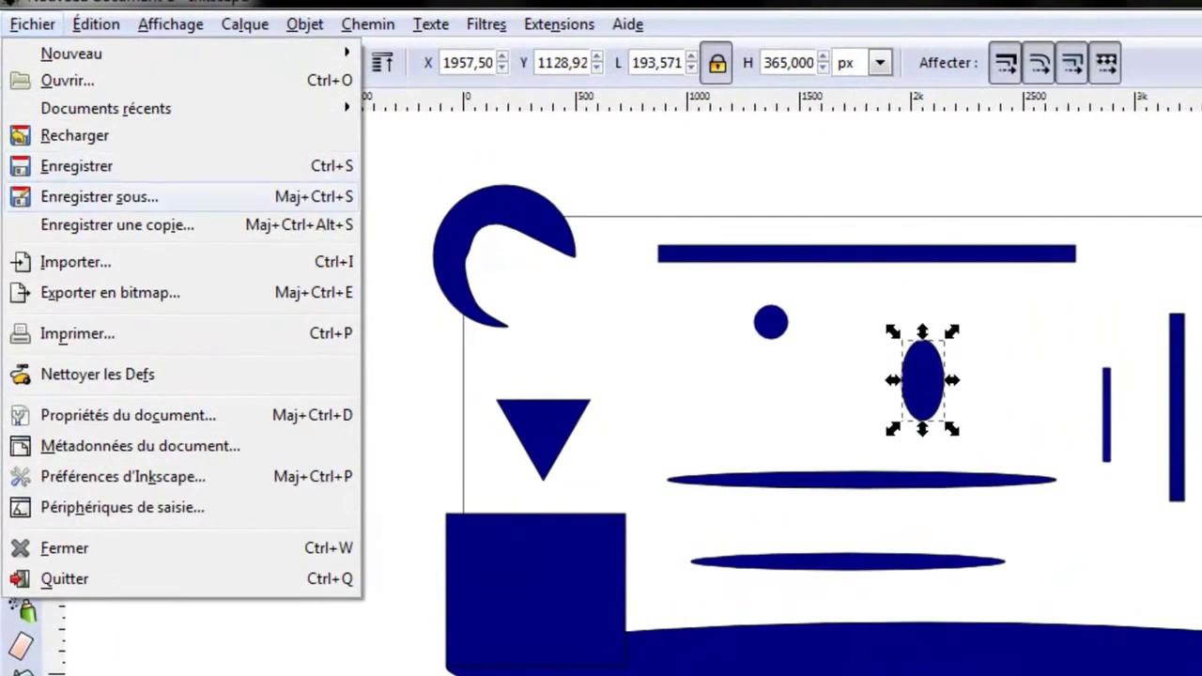
click(99, 196)
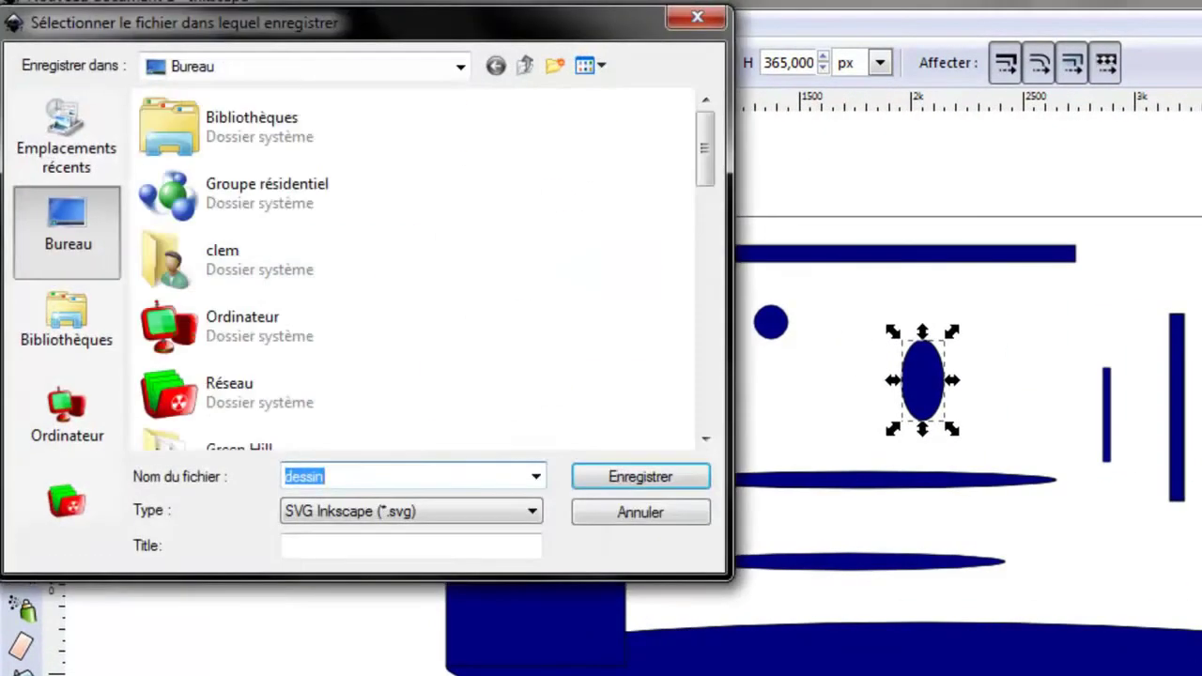
text(demo)
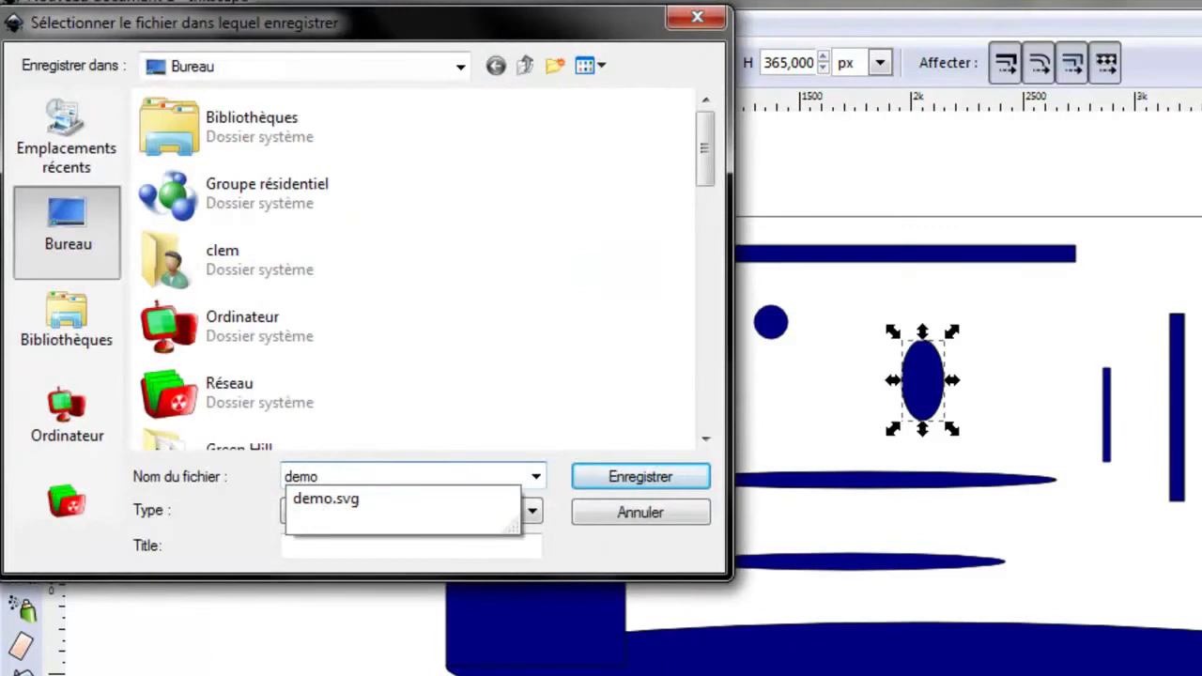
key(Return)
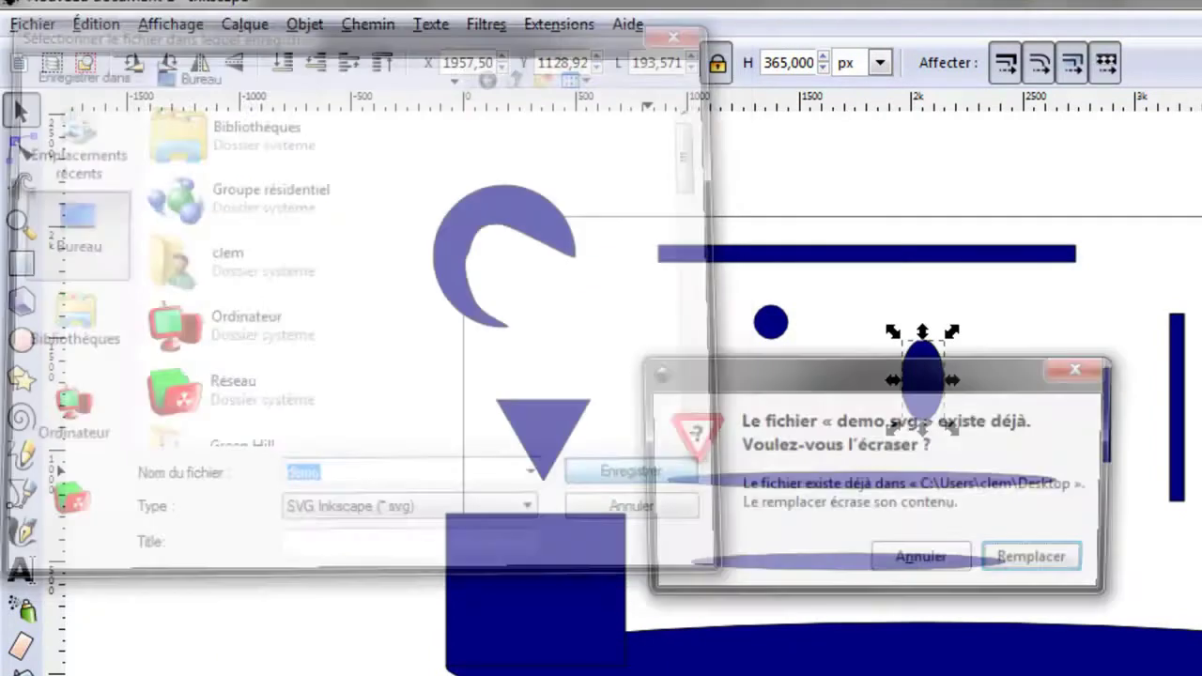
key(Return)
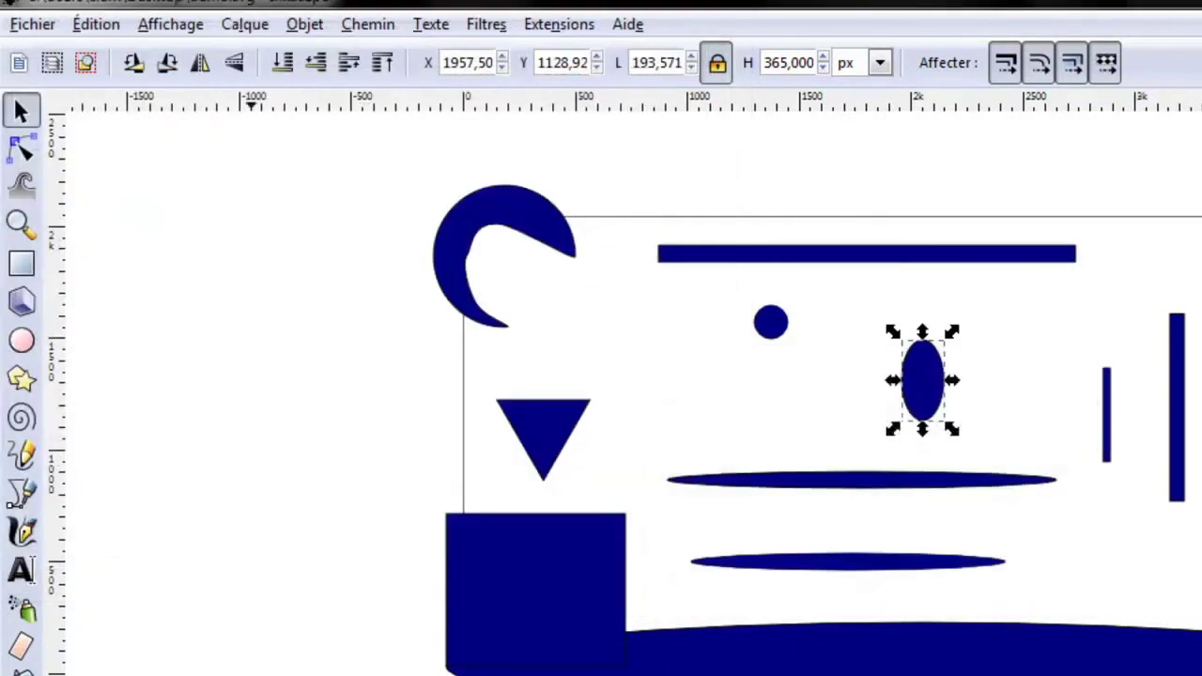
click(293, 284)
- Export the page area as preview.png
click(33, 23)
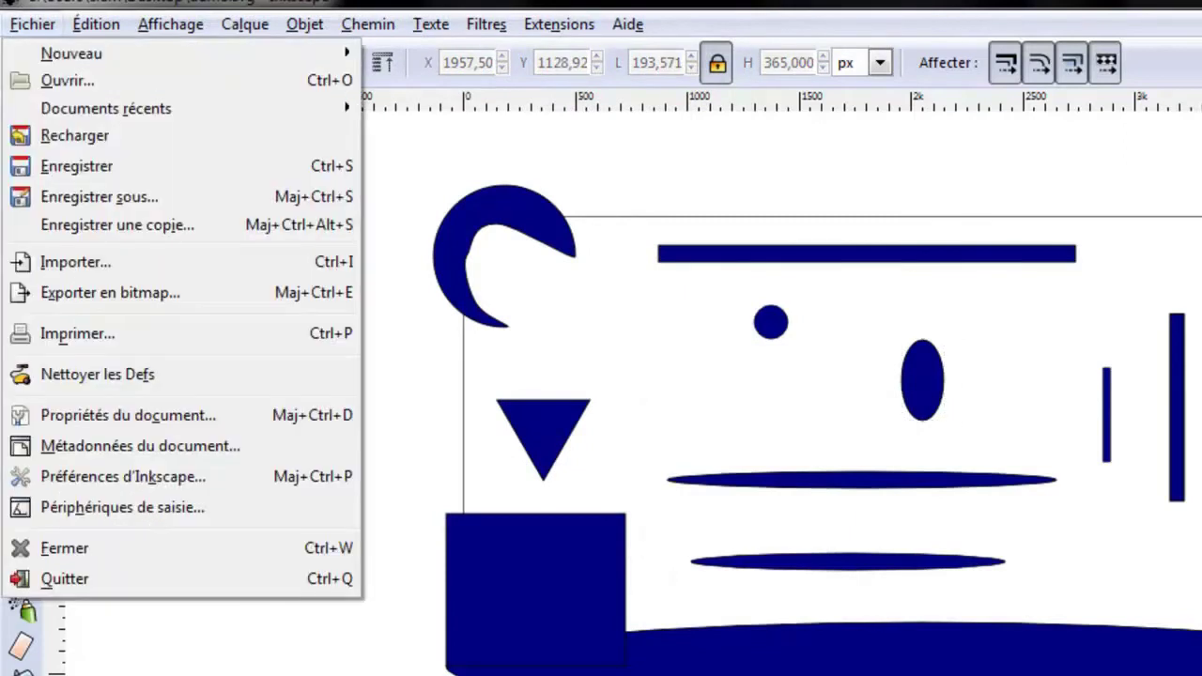
click(109, 291)
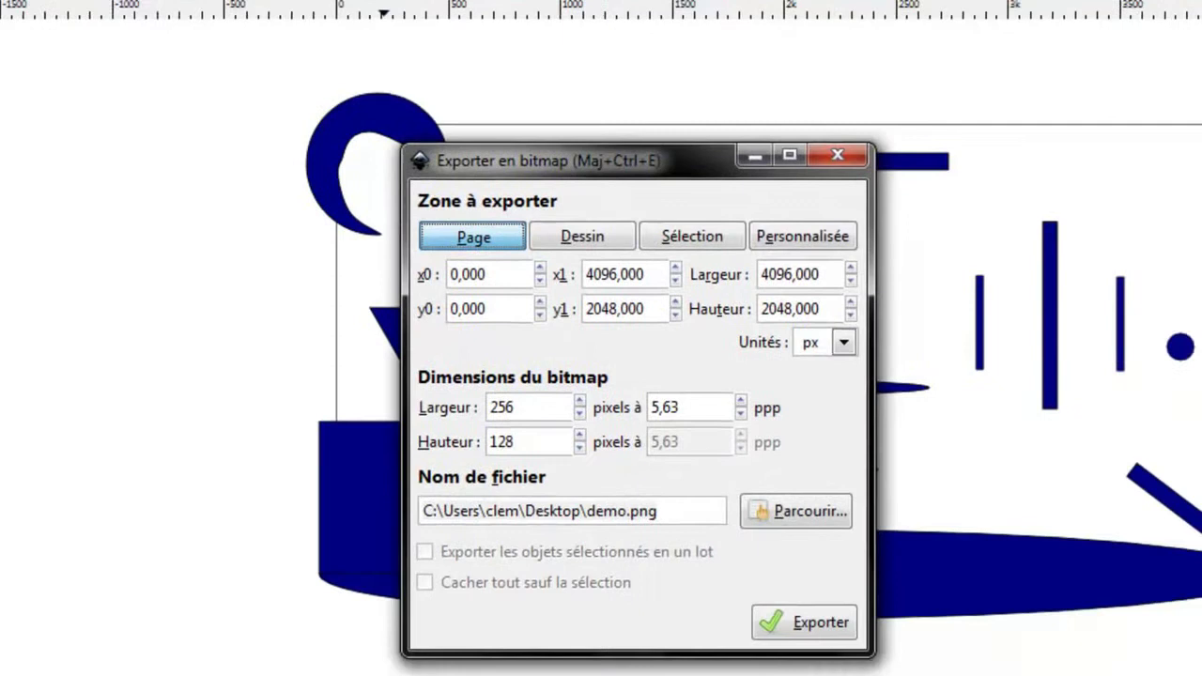
double_click(607, 509)
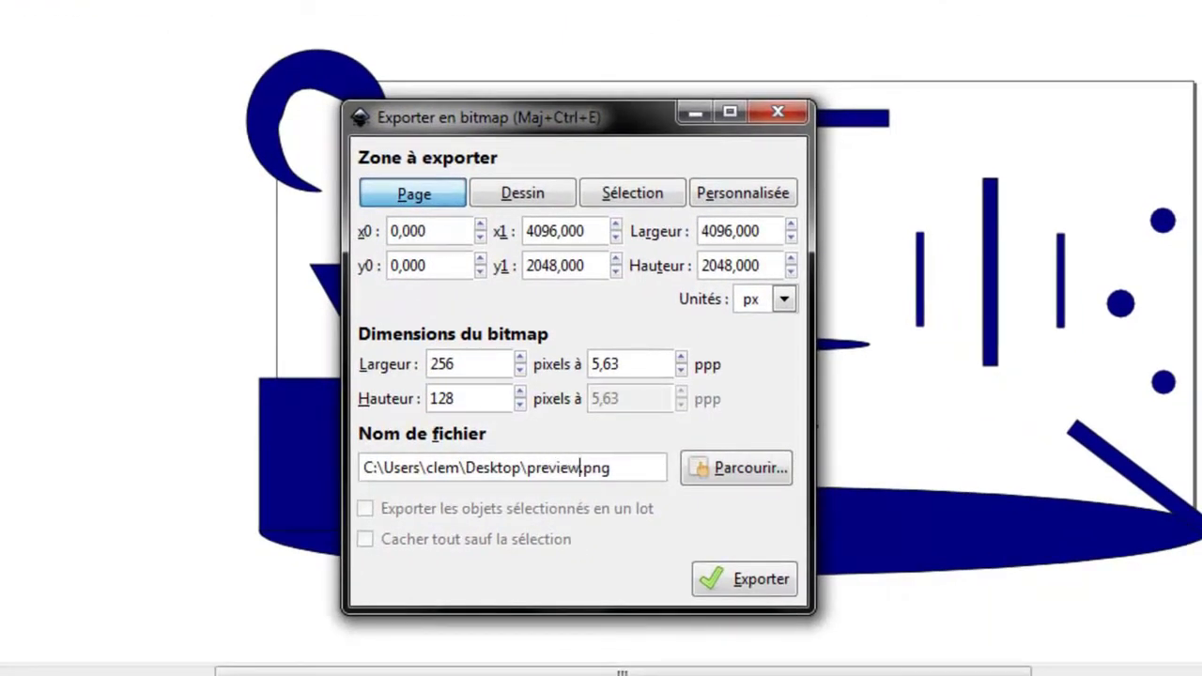
key(ctrl+a)
key(End)
key(Return)
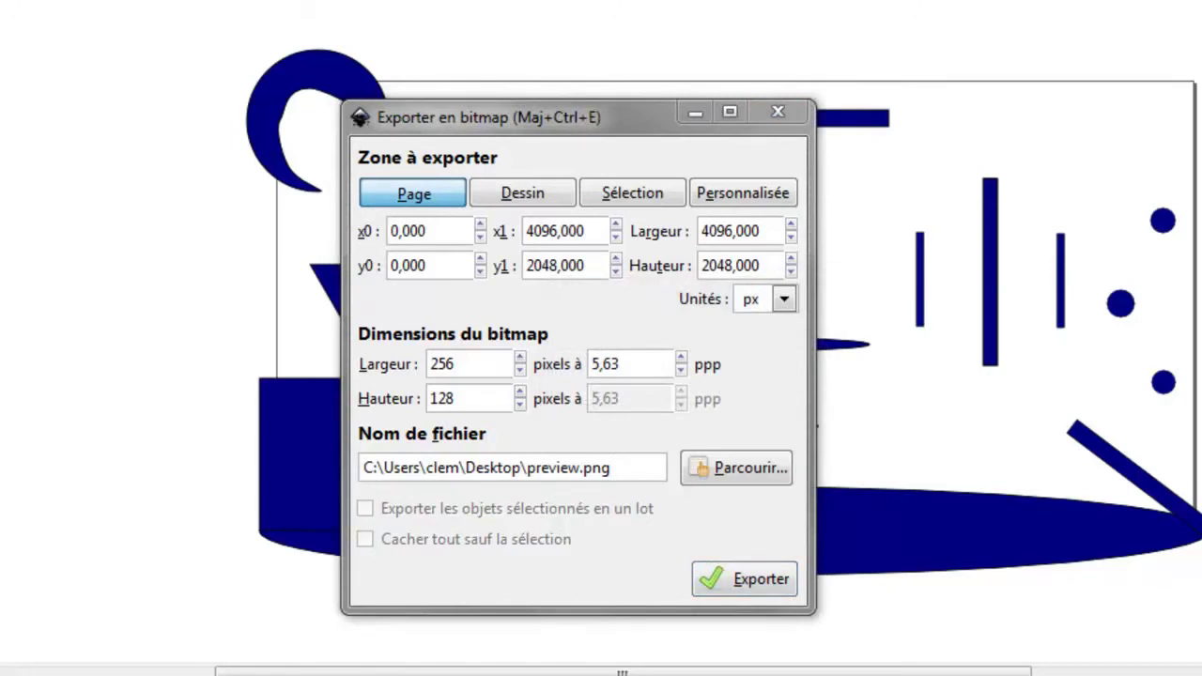
- Export the page again as map.png at 4096 px width
double_click(555, 466)
text(ma)
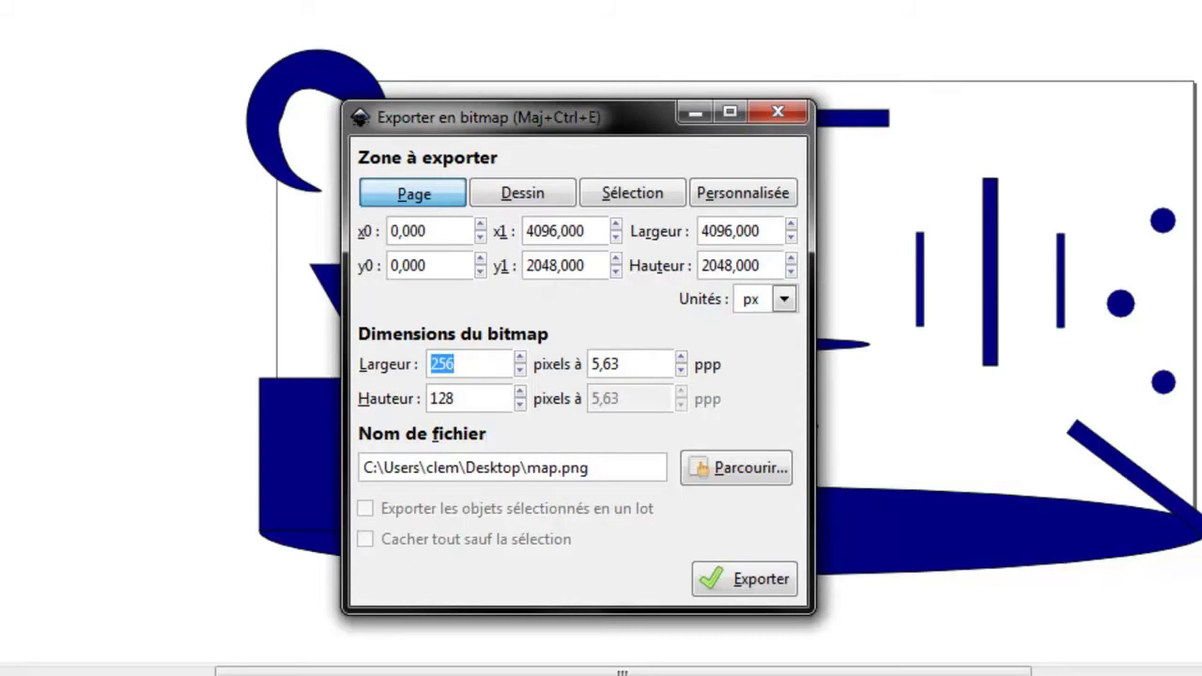
text(4096)
key(Tab)
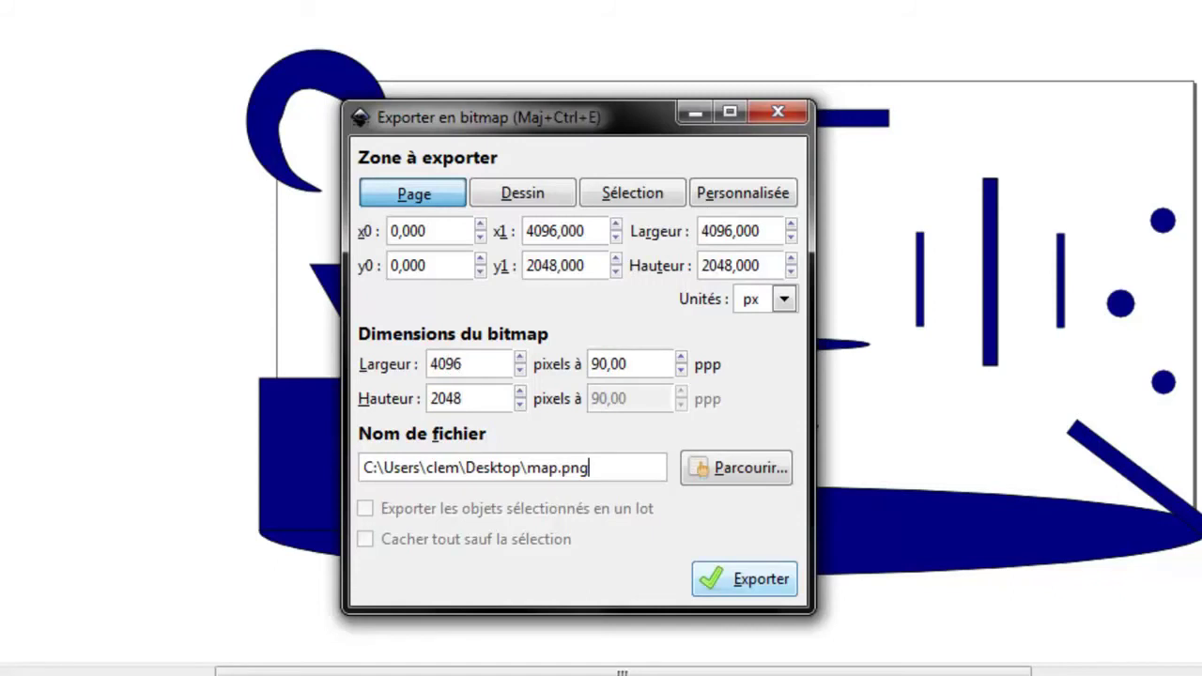
click(744, 579)
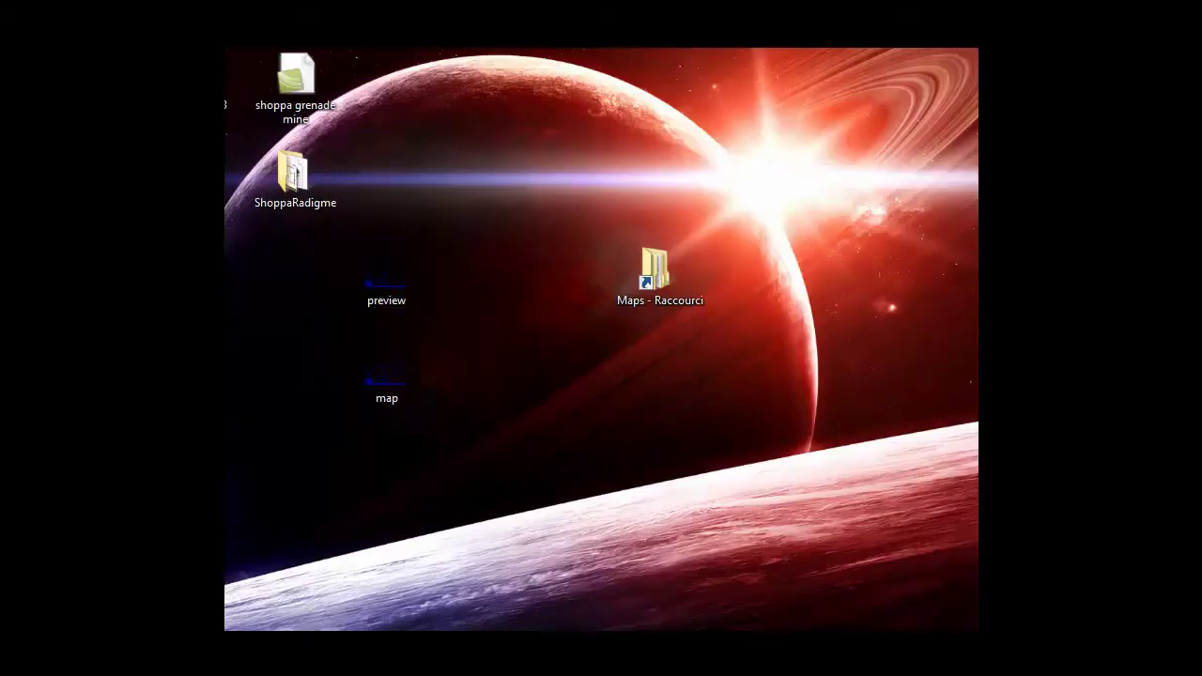
- Put preview and map into Maps\10demo, paste the map file there, and close Explorer
mouse_move(422, 423)
mouse_down()
mouse_move(352, 258)
mouse_move(476, 286)
mouse_move(657, 281)
mouse_up()
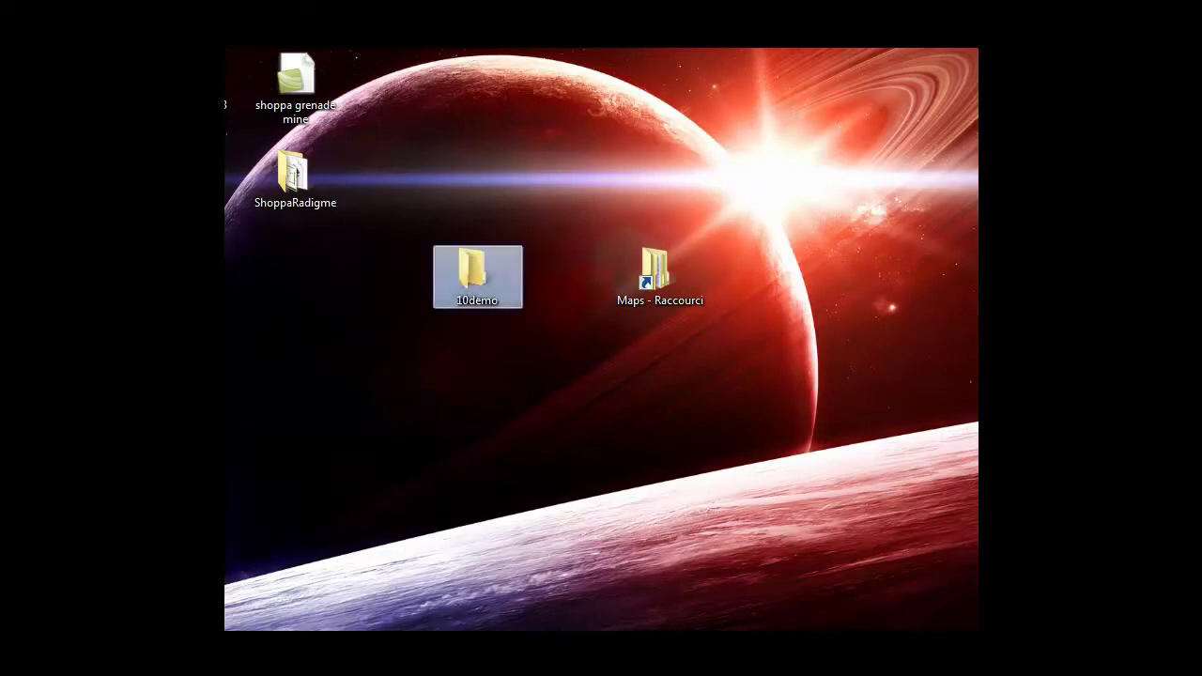
double_click(659, 273)
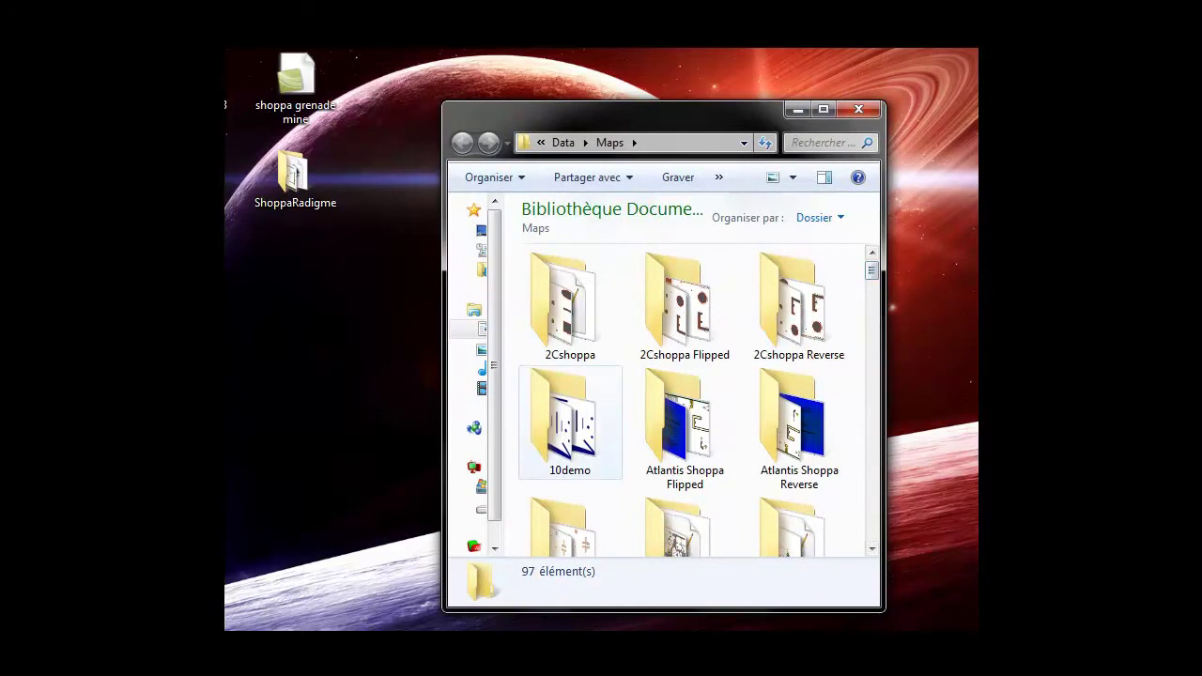
double_click(570, 300)
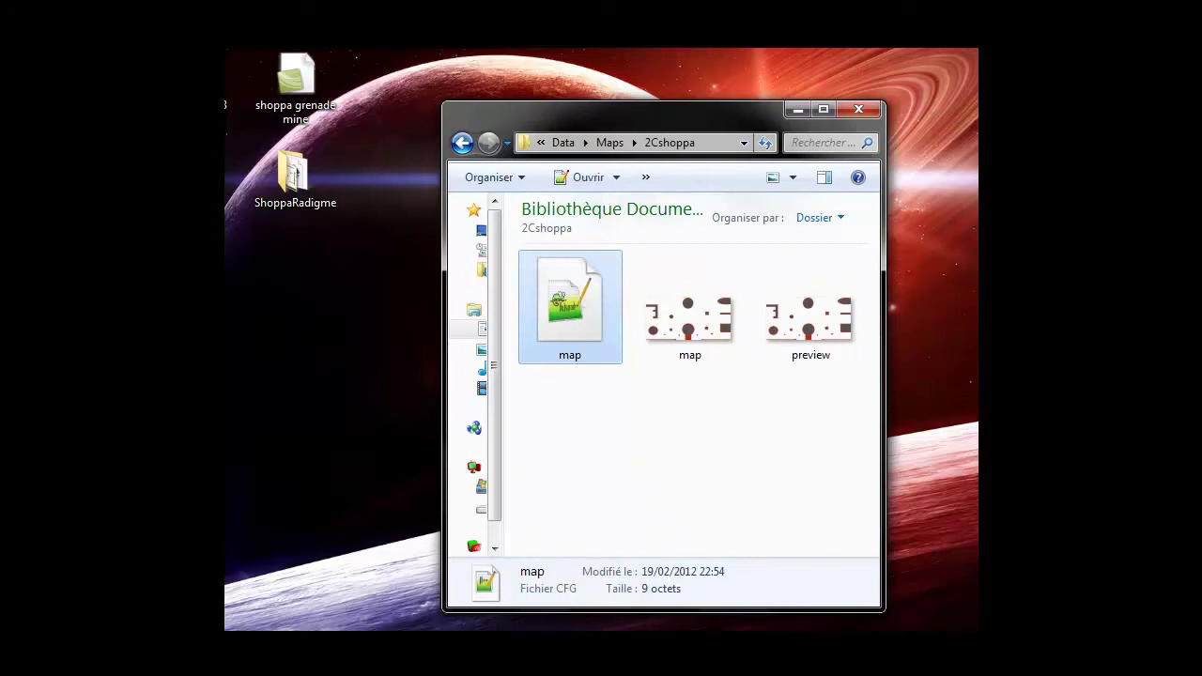
click(609, 142)
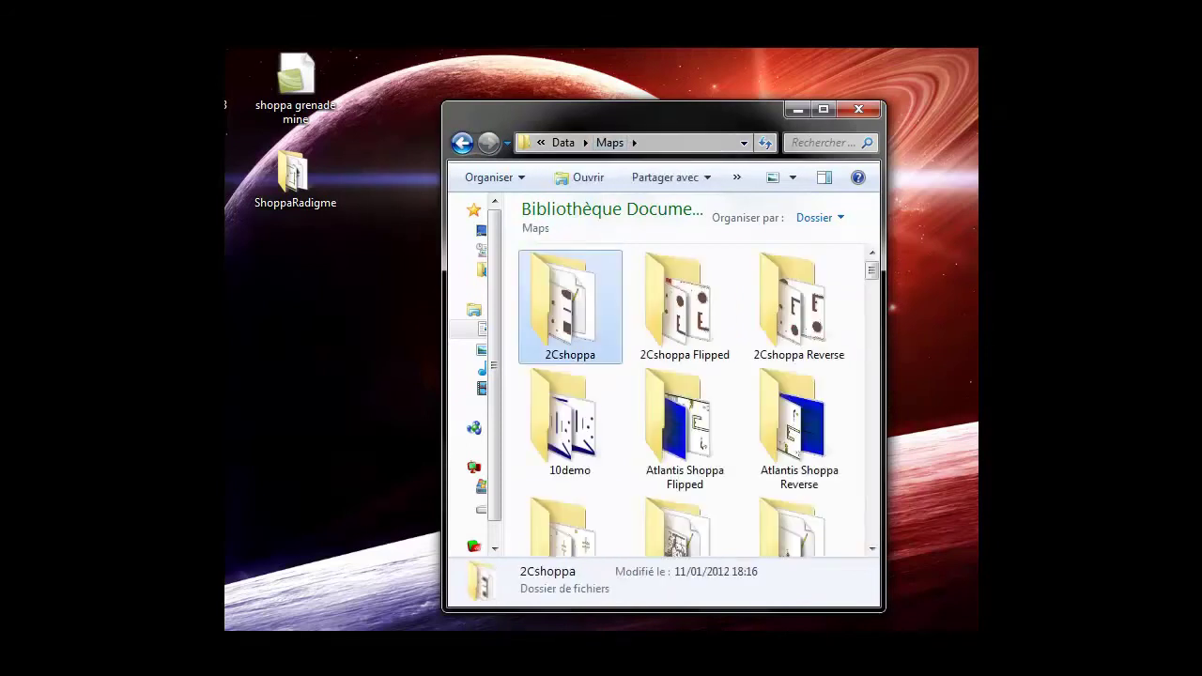
click(569, 423)
double_click(570, 422)
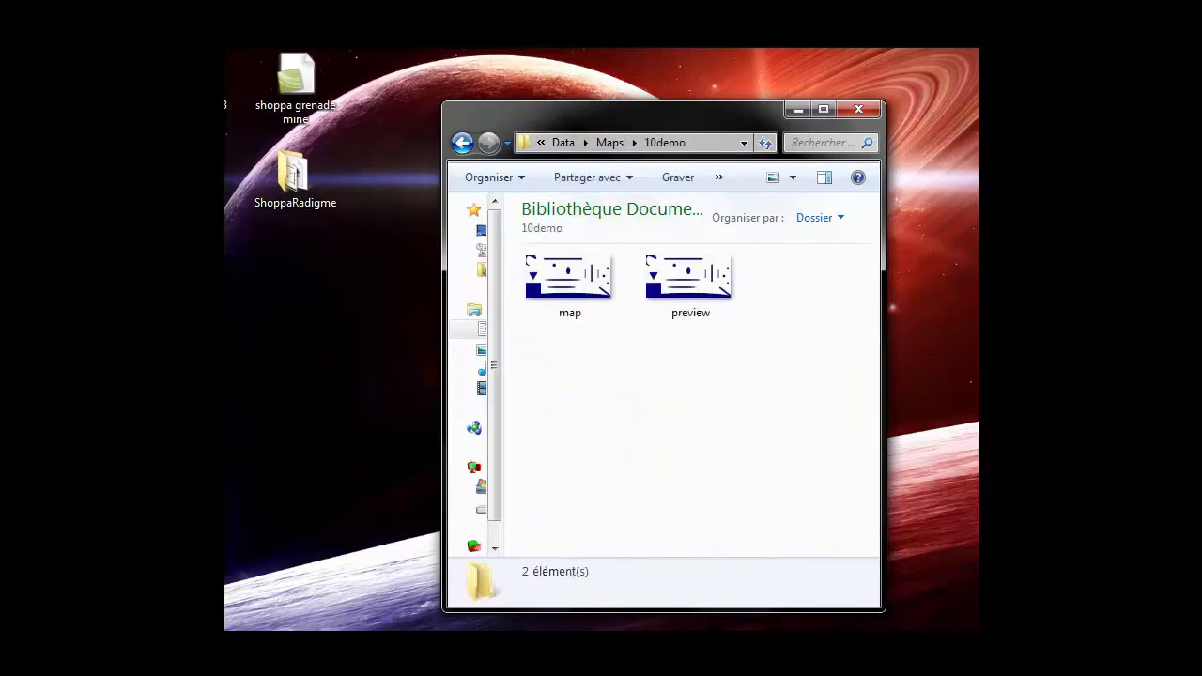
key(ctrl+v)
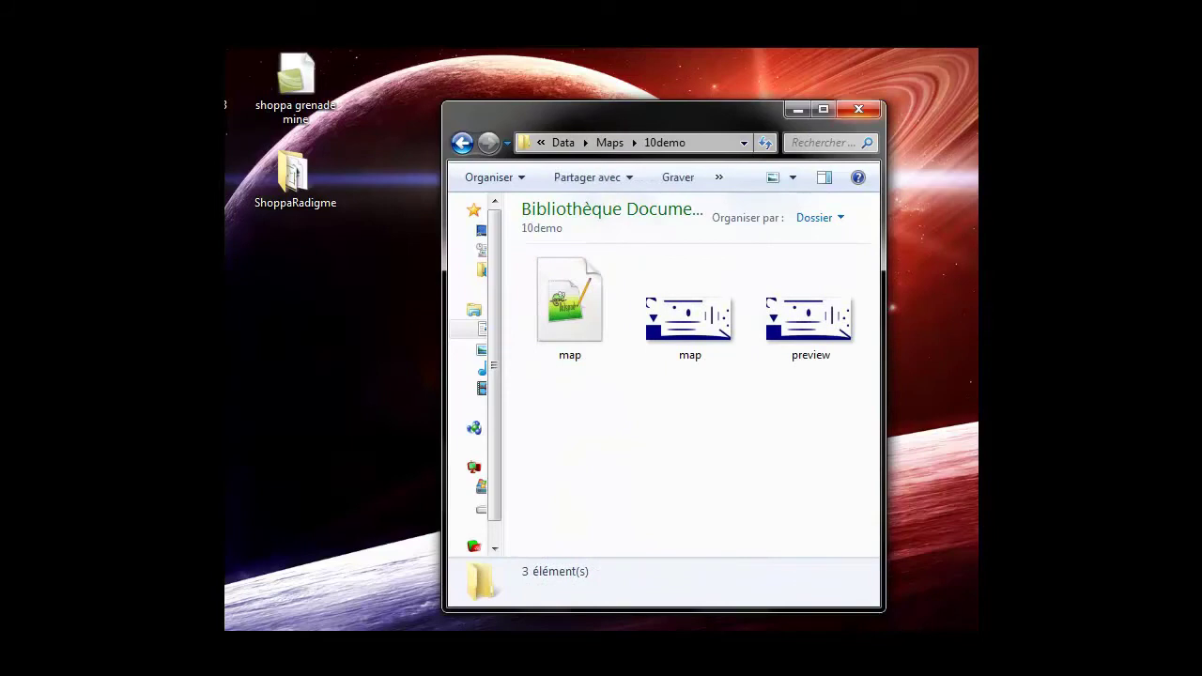
key(alt+F4)
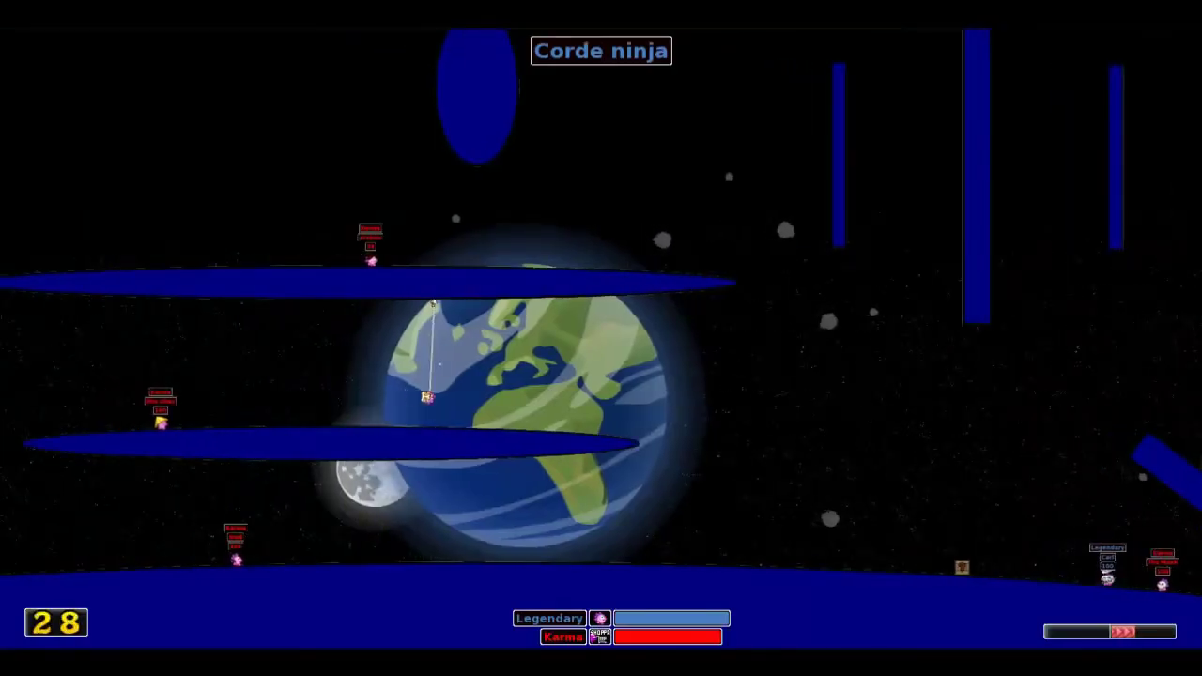
- Swing across the map with the Ninja Rope, then whip the neighbouring hedgehog off the ledge
key(space)
key(space)
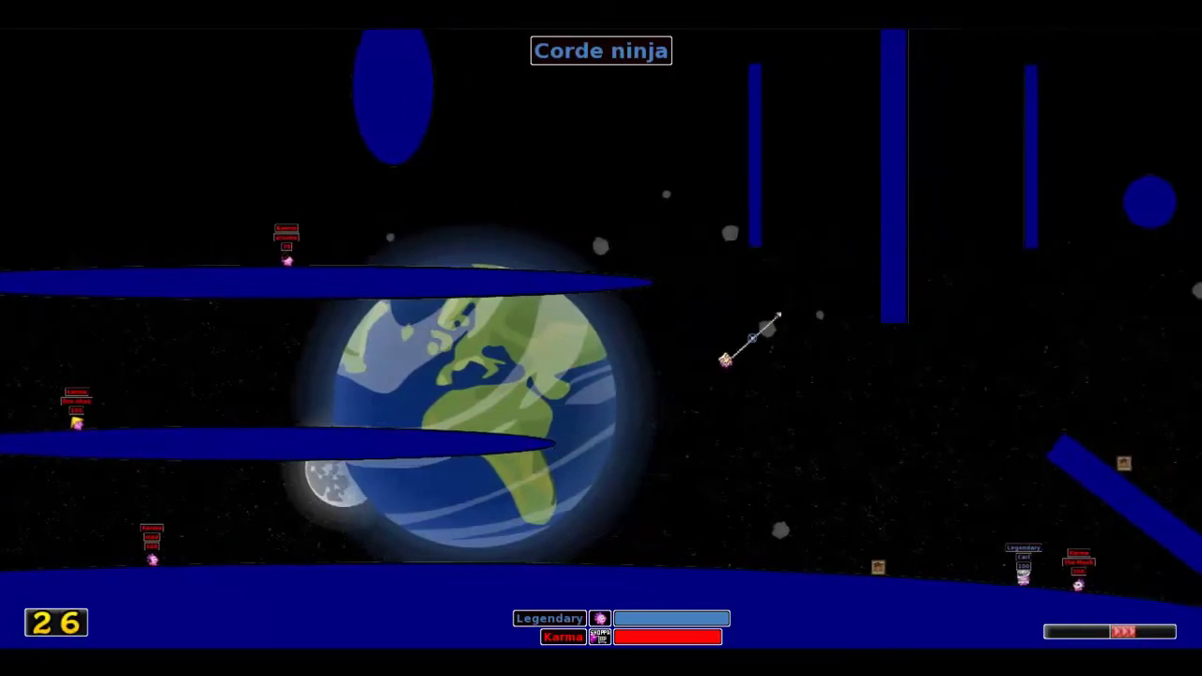
key(space)
key(space)
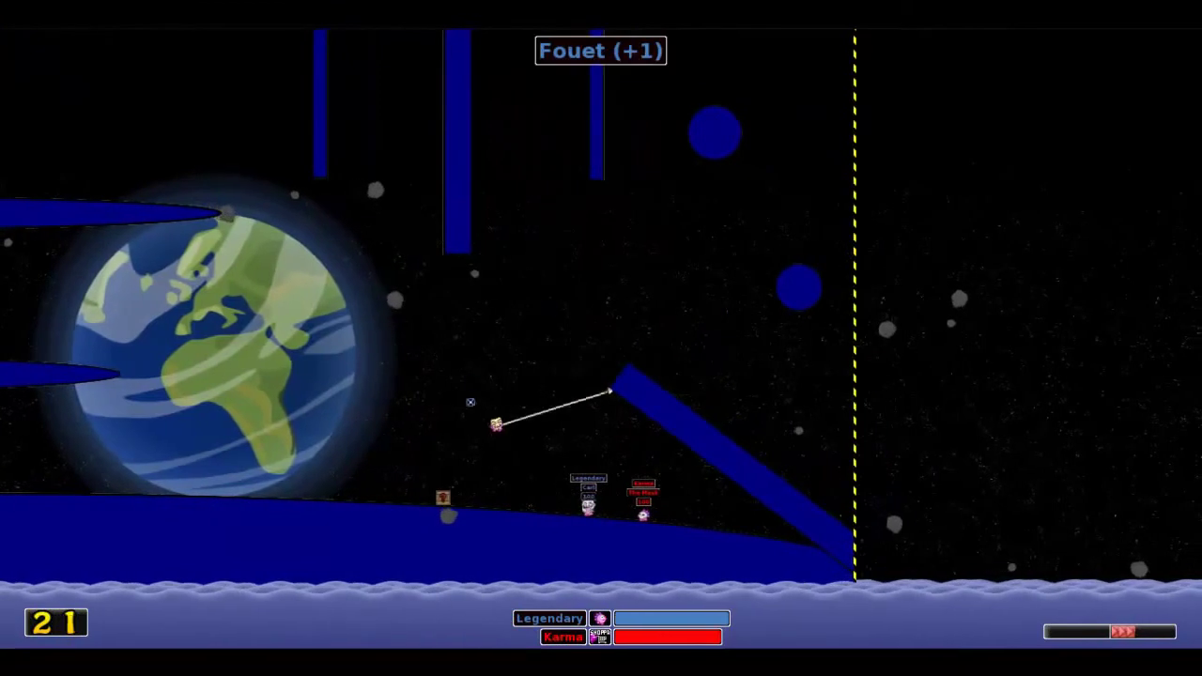
key(space)
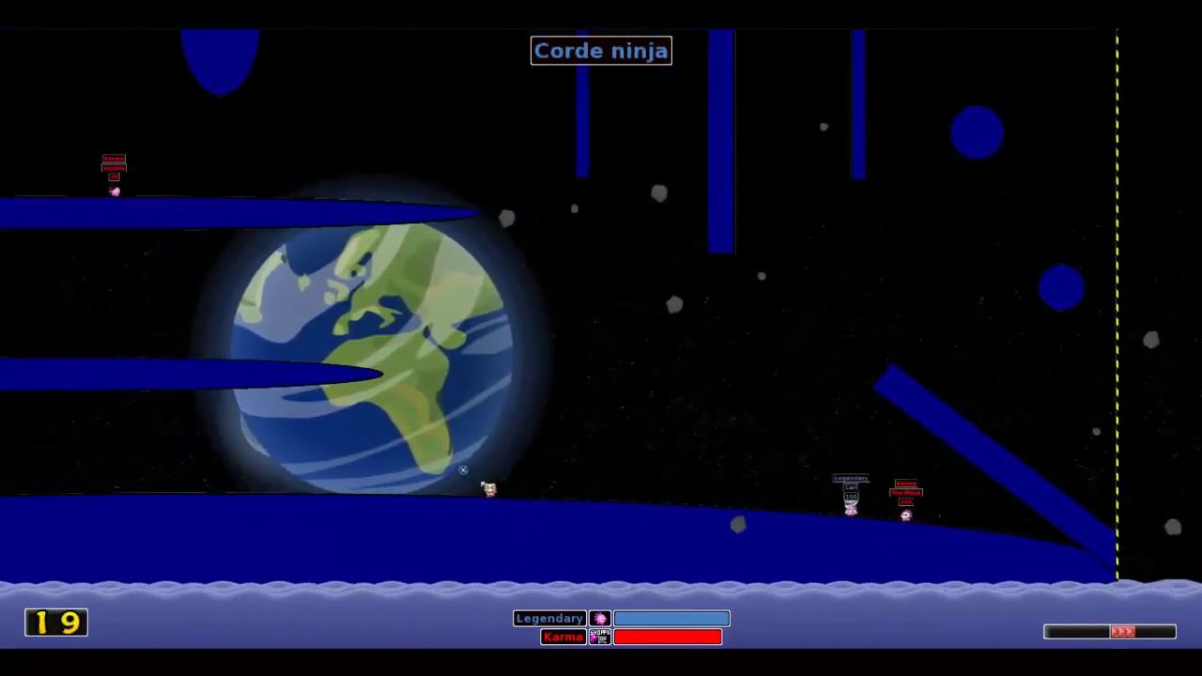
key(space)
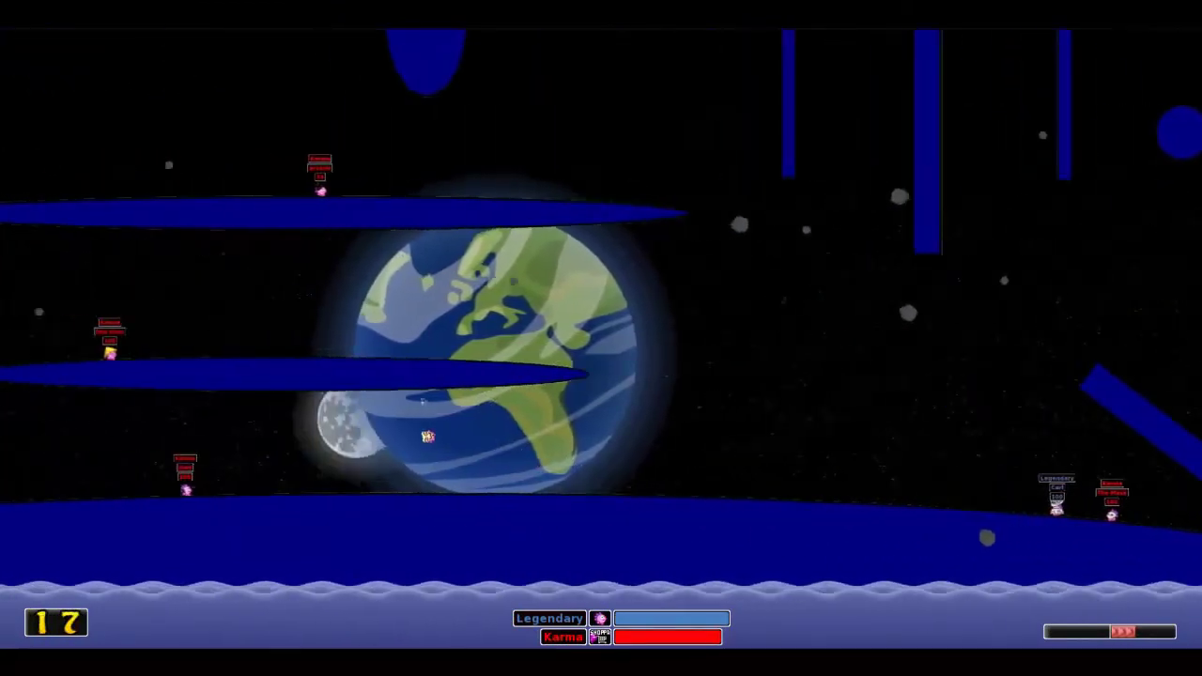
key(space)
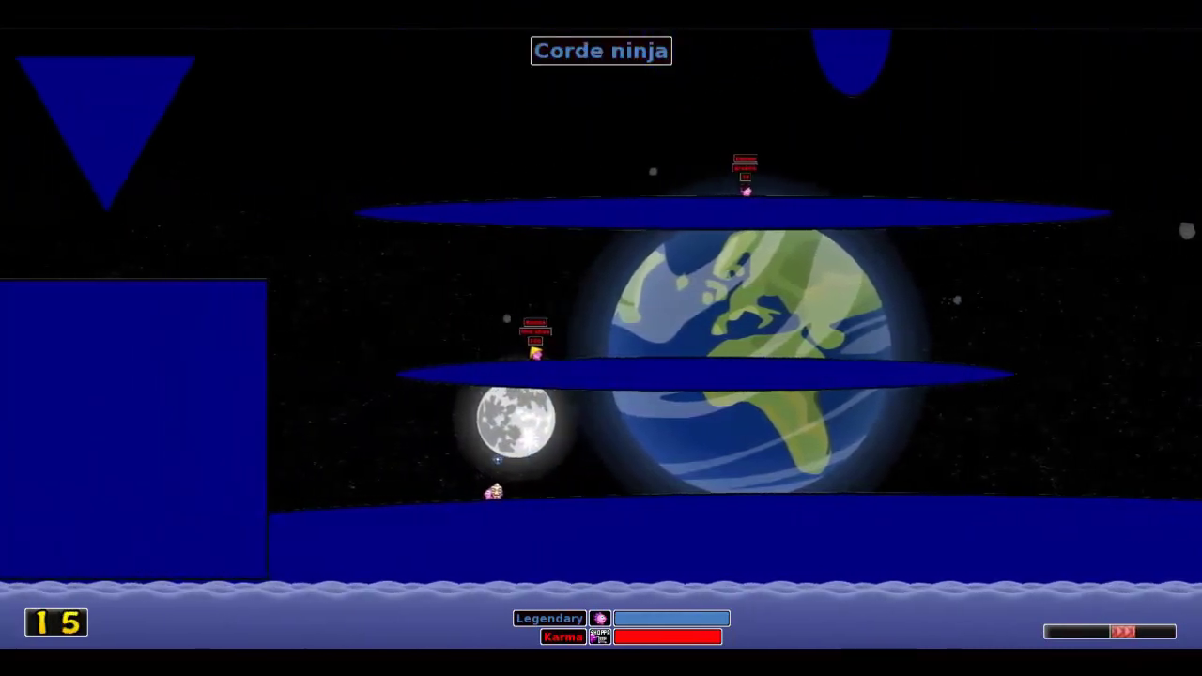
key(space)
key(Left)
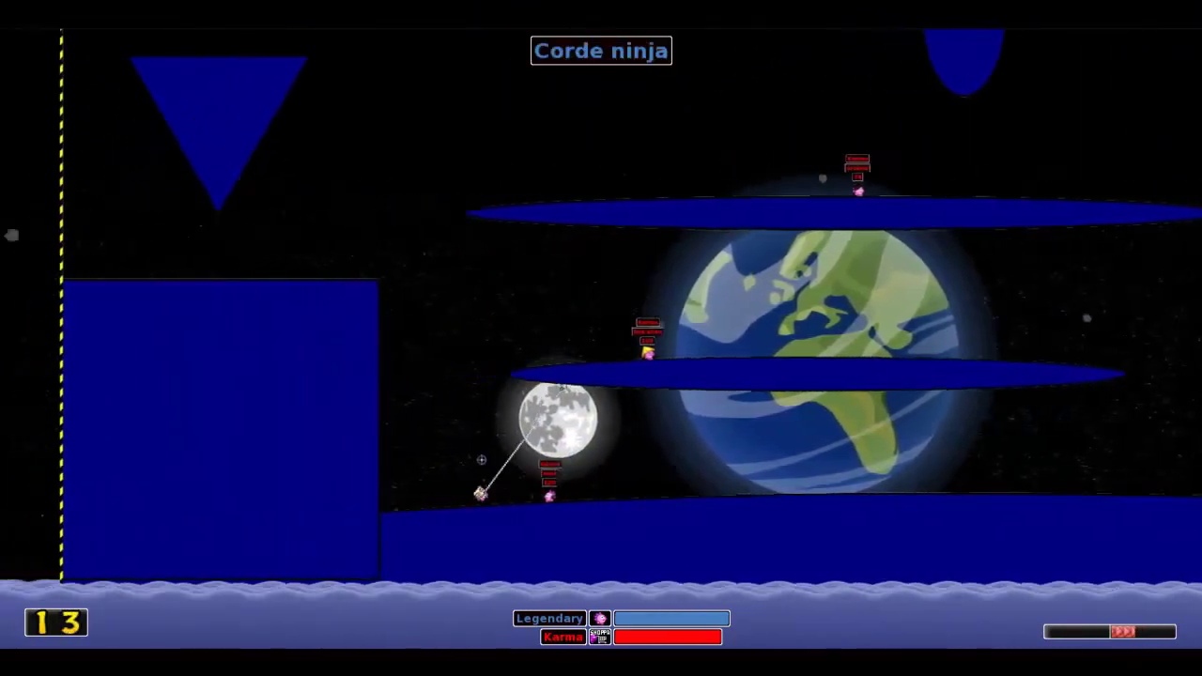
key(space)
key(space)
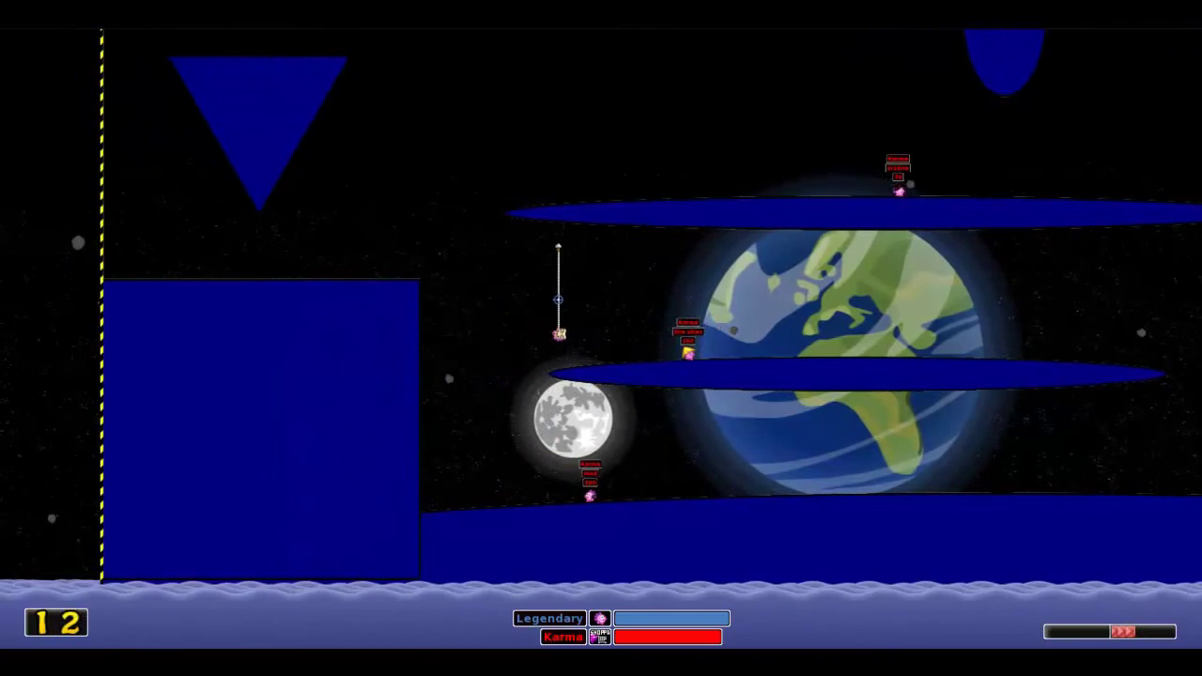
key(Right)
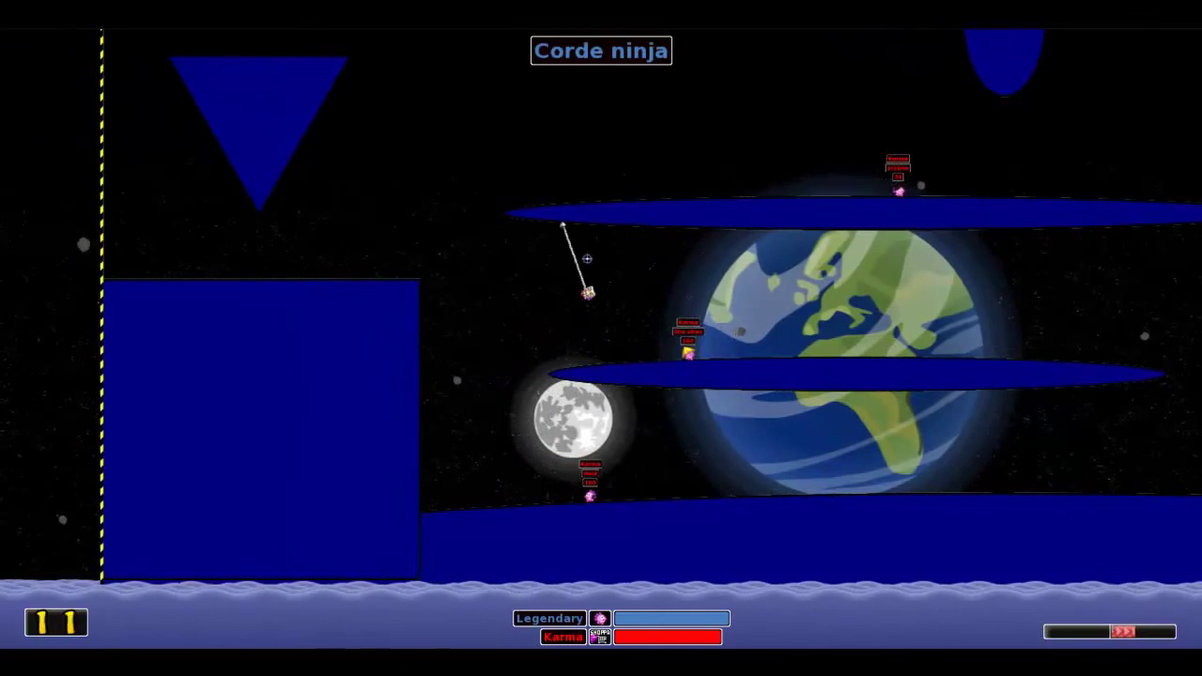
key(space)
key(space)
key(space)
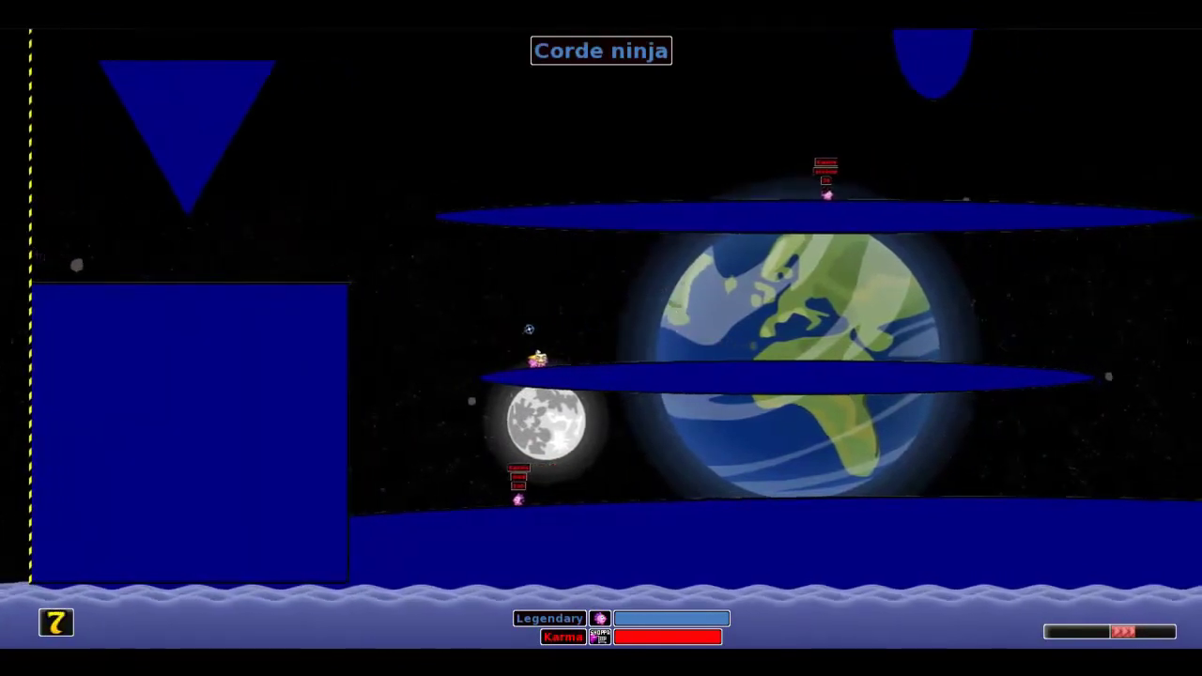
key(F4)
key(space)
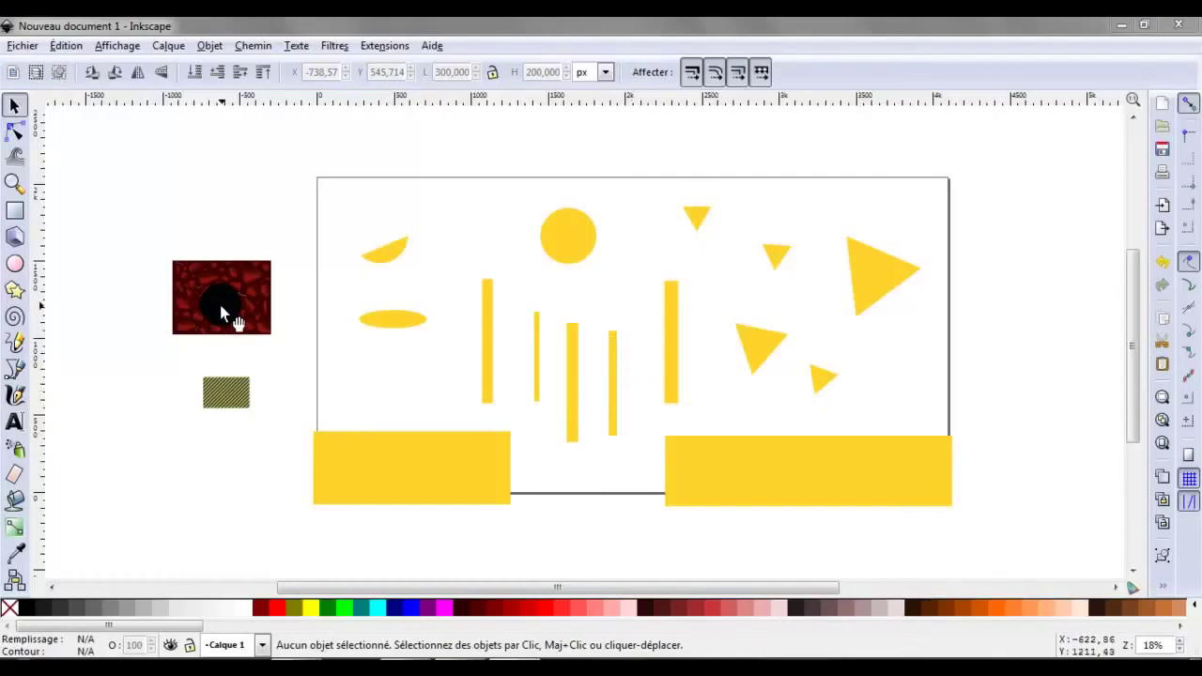
- Select the dark red rock texture image beside the yellow map shapes
click(221, 307)
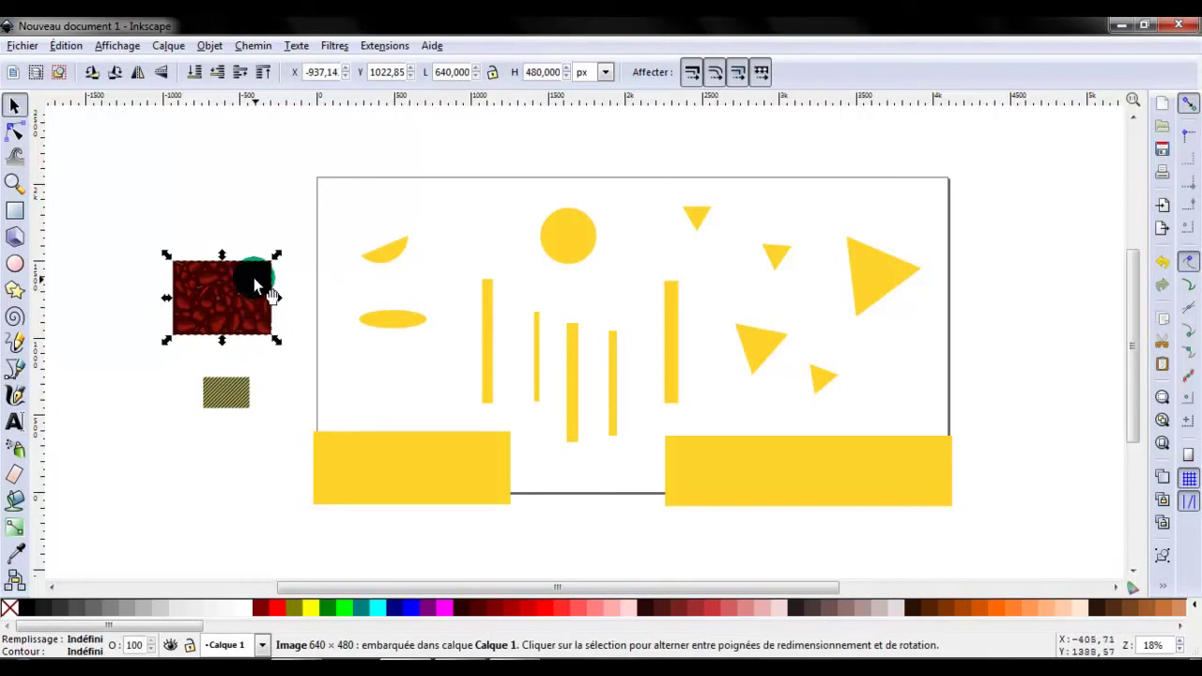
- Convert the red rock texture and the striped sample into patterns with Objects to Pattern
click(211, 47)
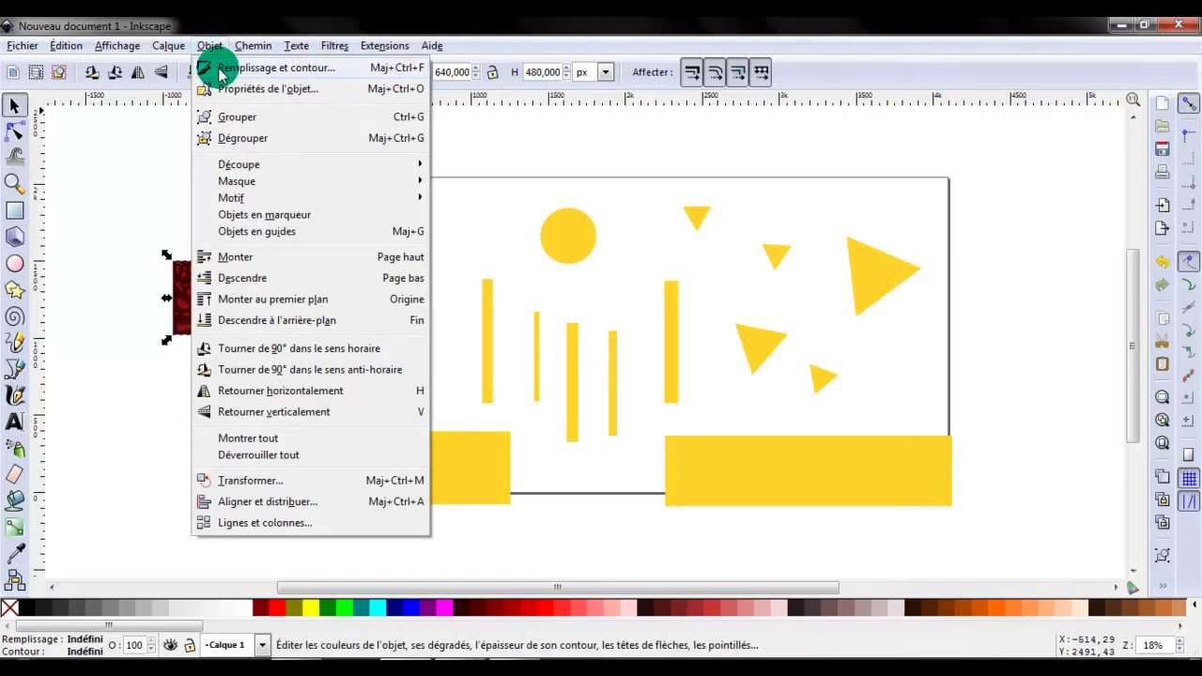
mouse_move(231, 197)
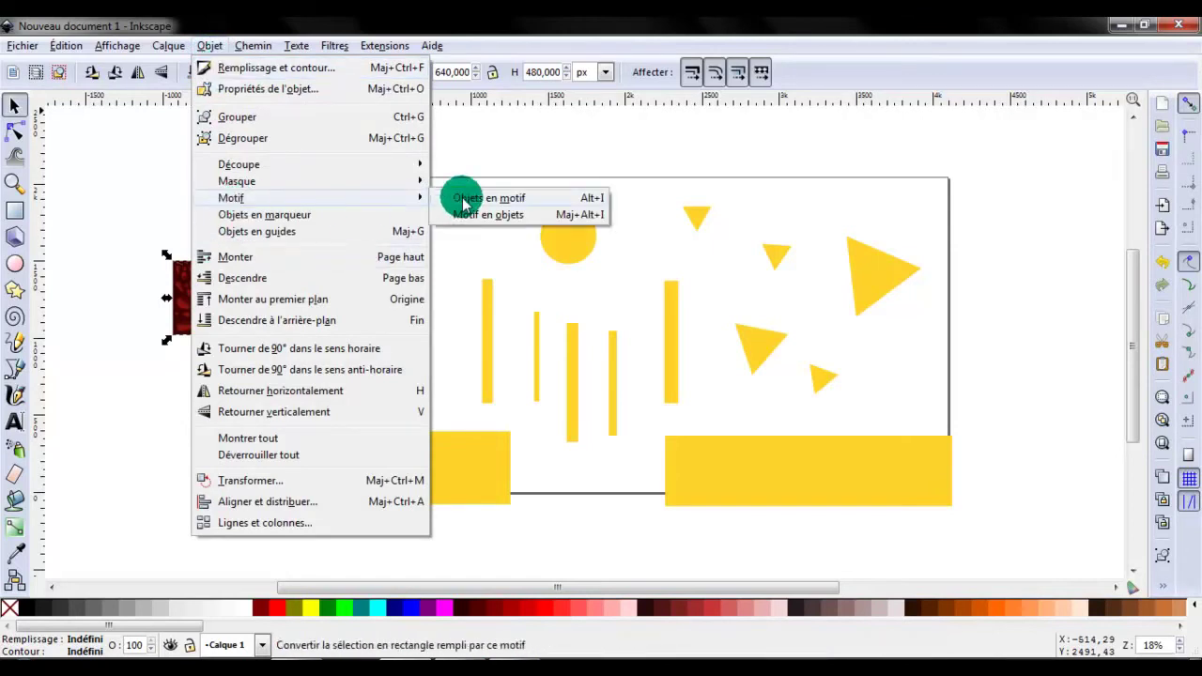
click(463, 202)
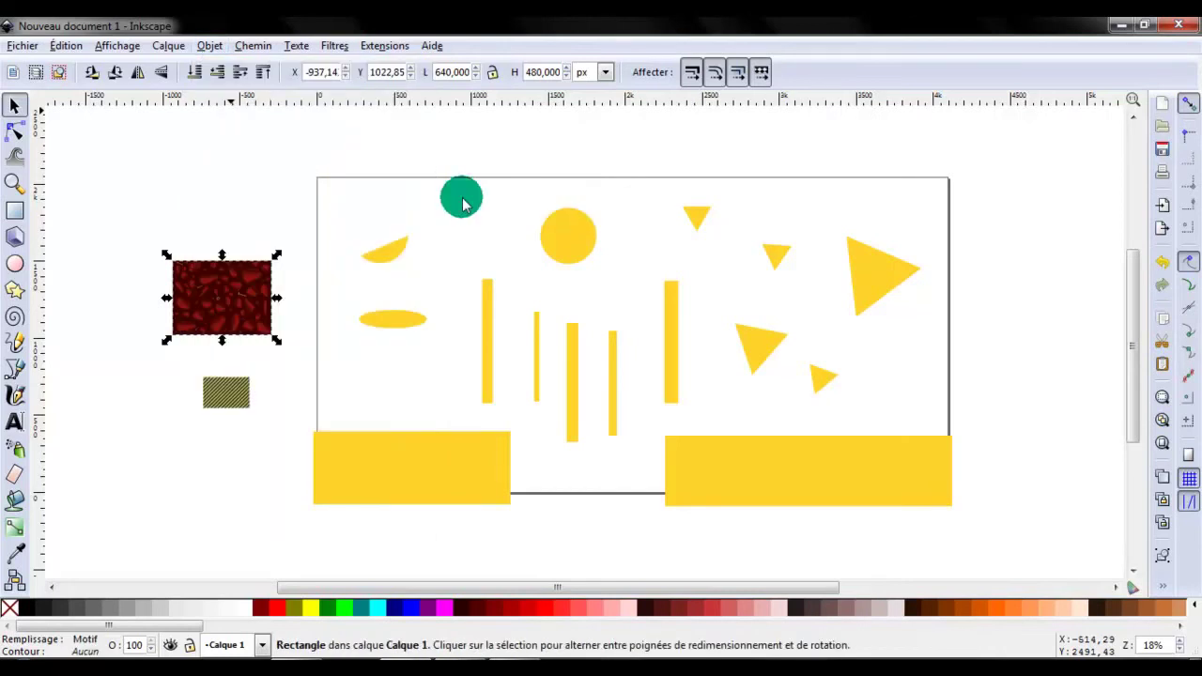
click(227, 399)
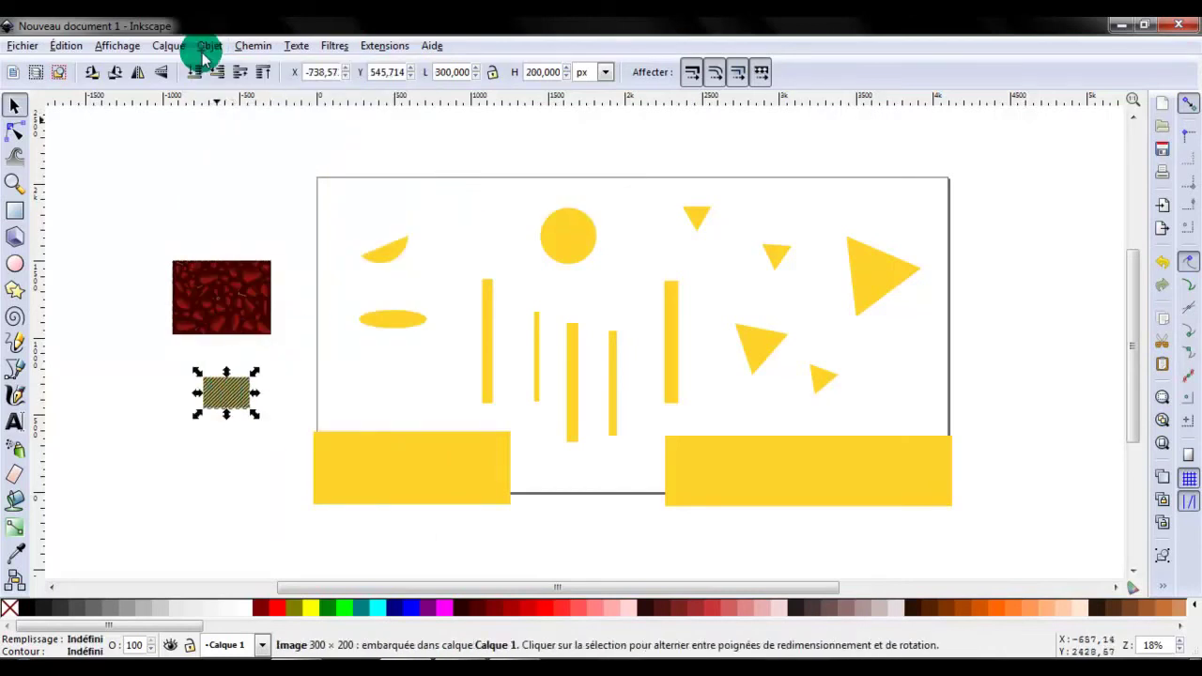
click(205, 49)
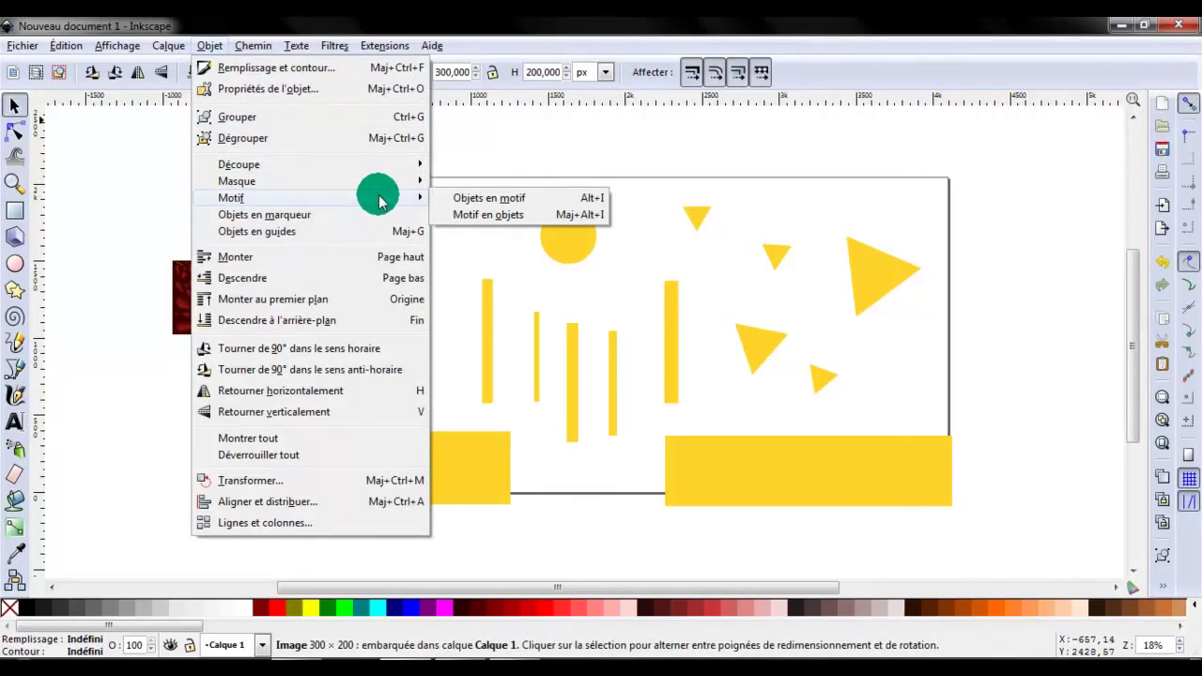
click(457, 200)
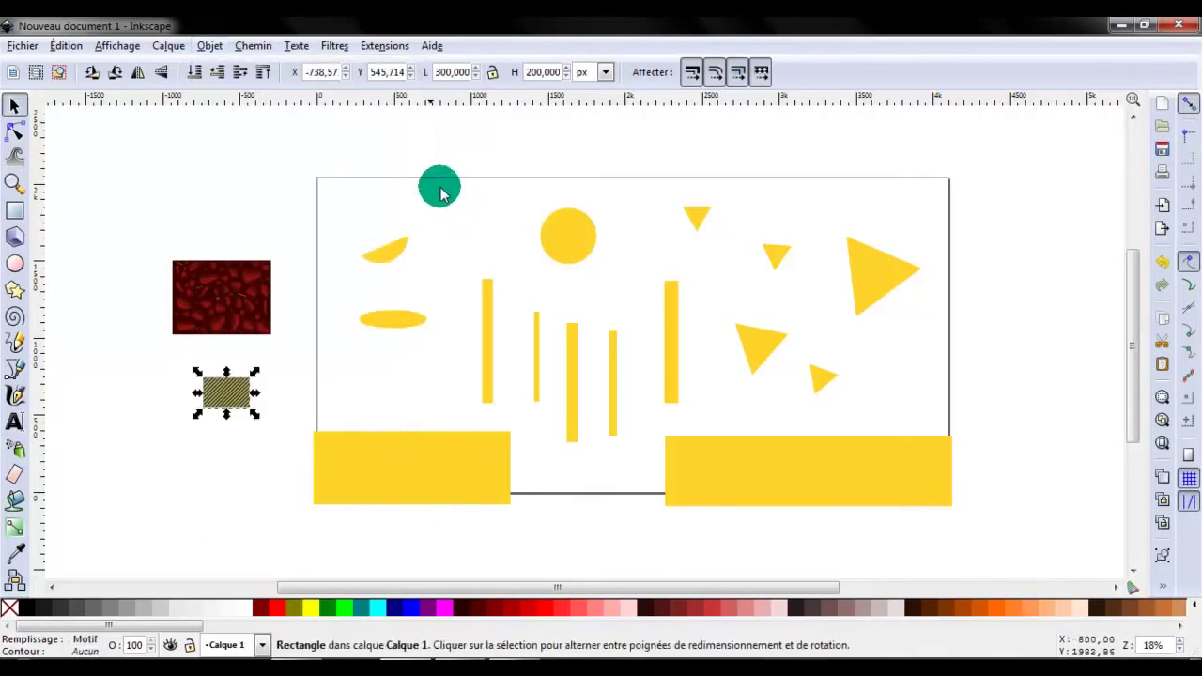
click(295, 158)
drag(310, 154, 636, 480)
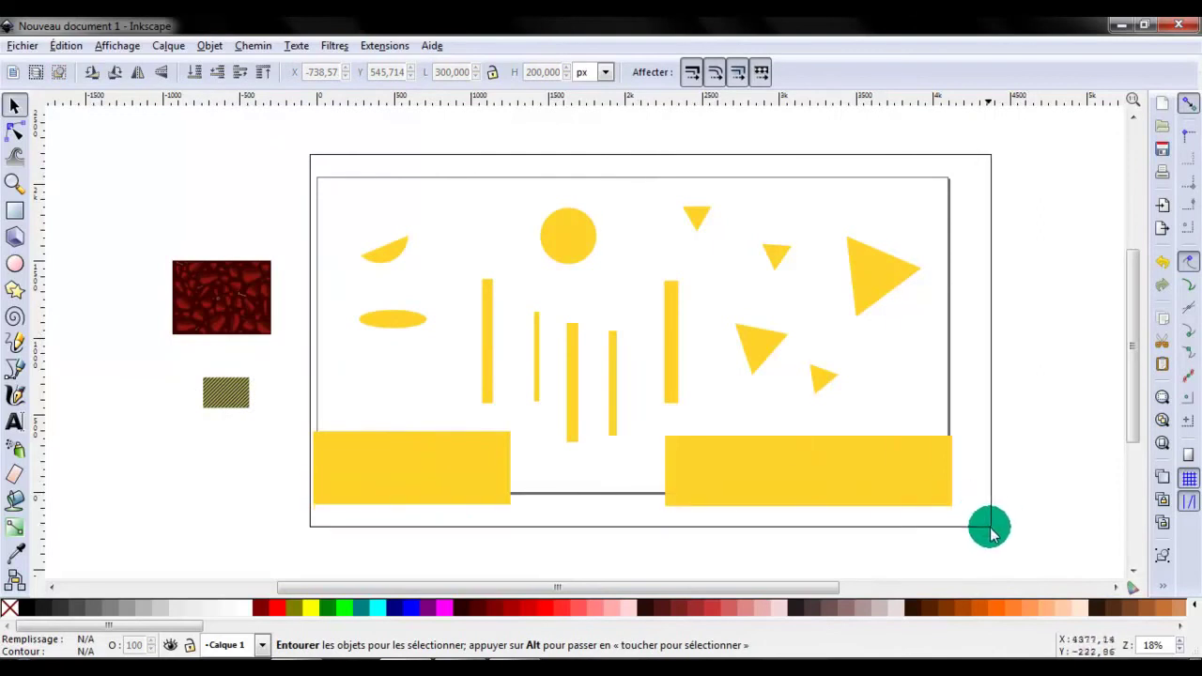
- Select all 15 map shapes and set their Fill and Stroke fill to pattern3040
drag(636, 481, 990, 529)
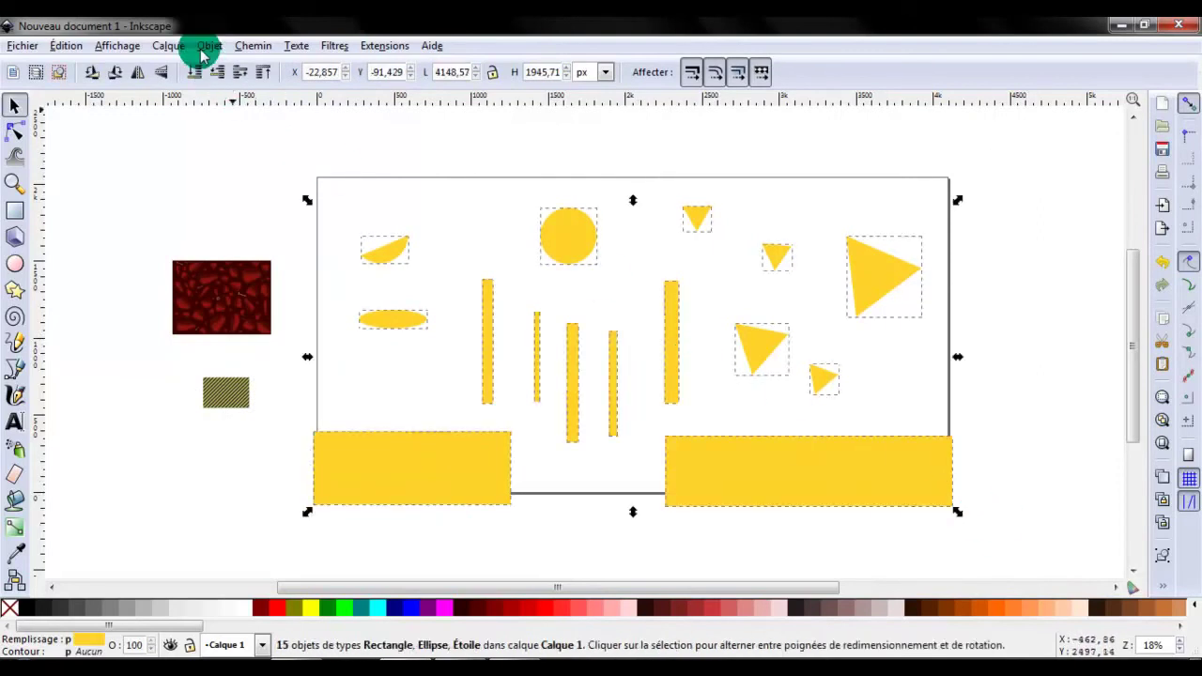
click(205, 49)
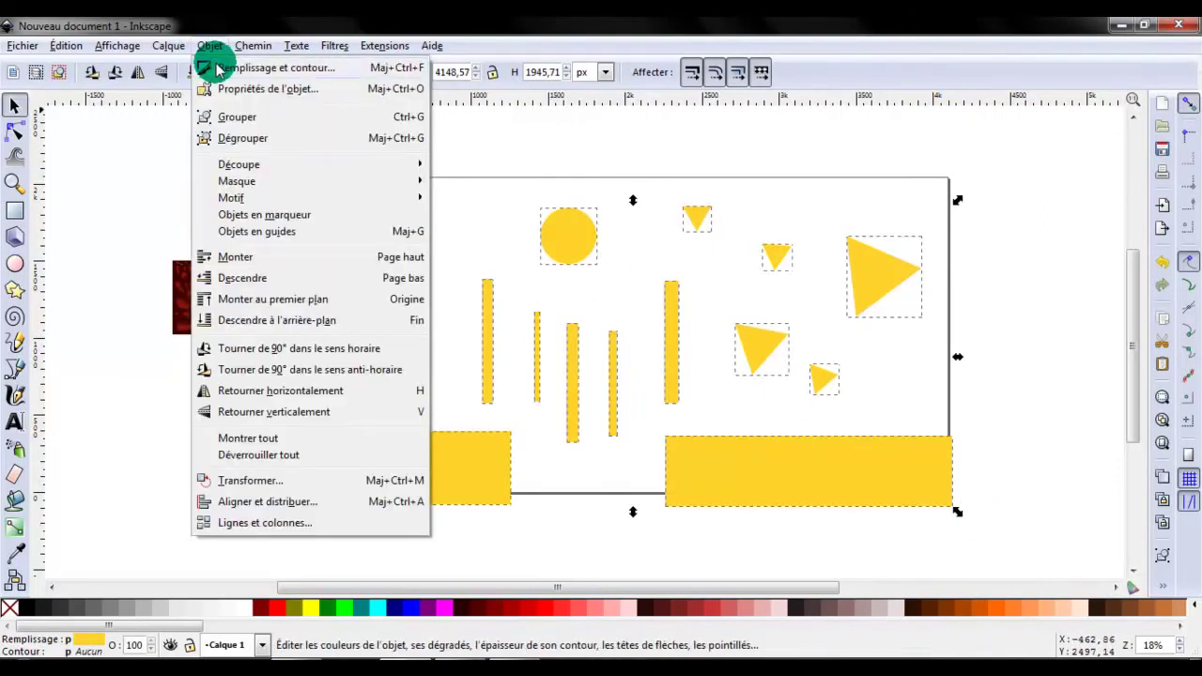
click(217, 68)
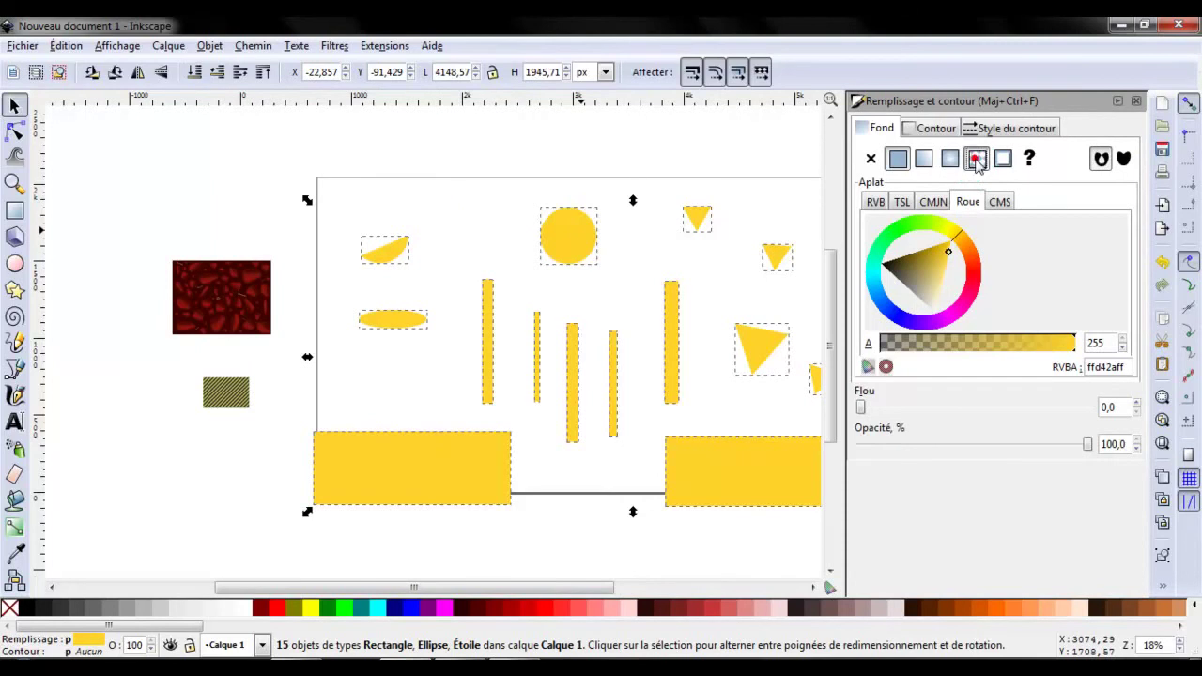
click(976, 160)
click(968, 202)
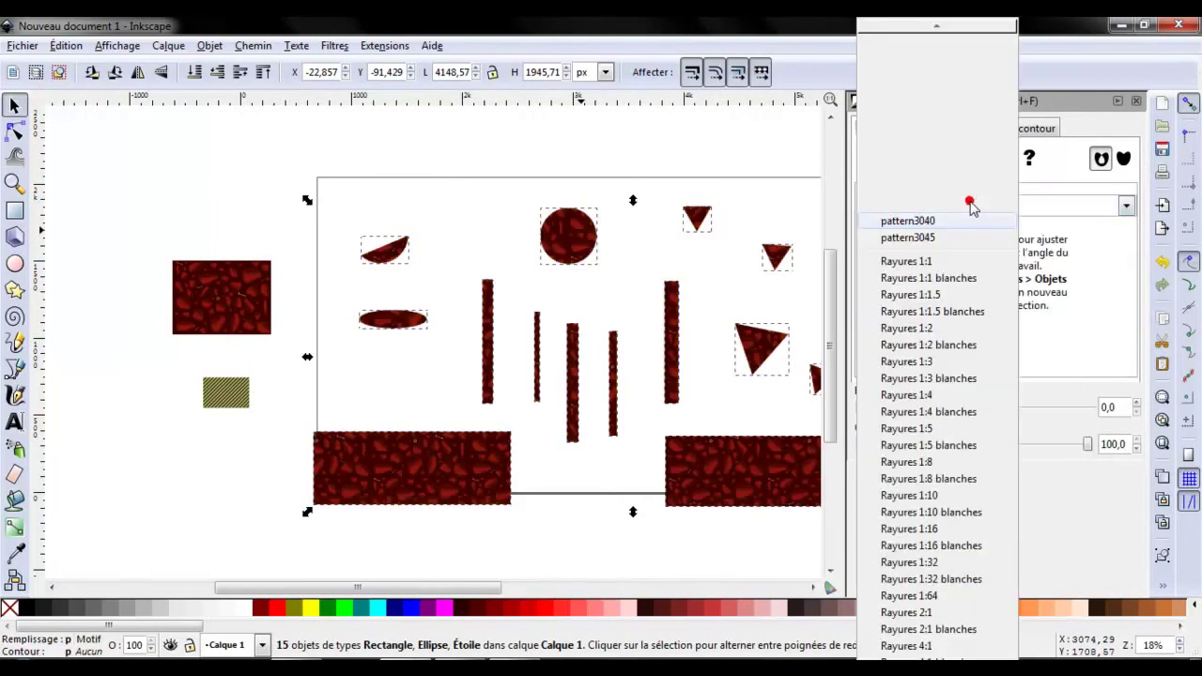
click(918, 238)
click(974, 203)
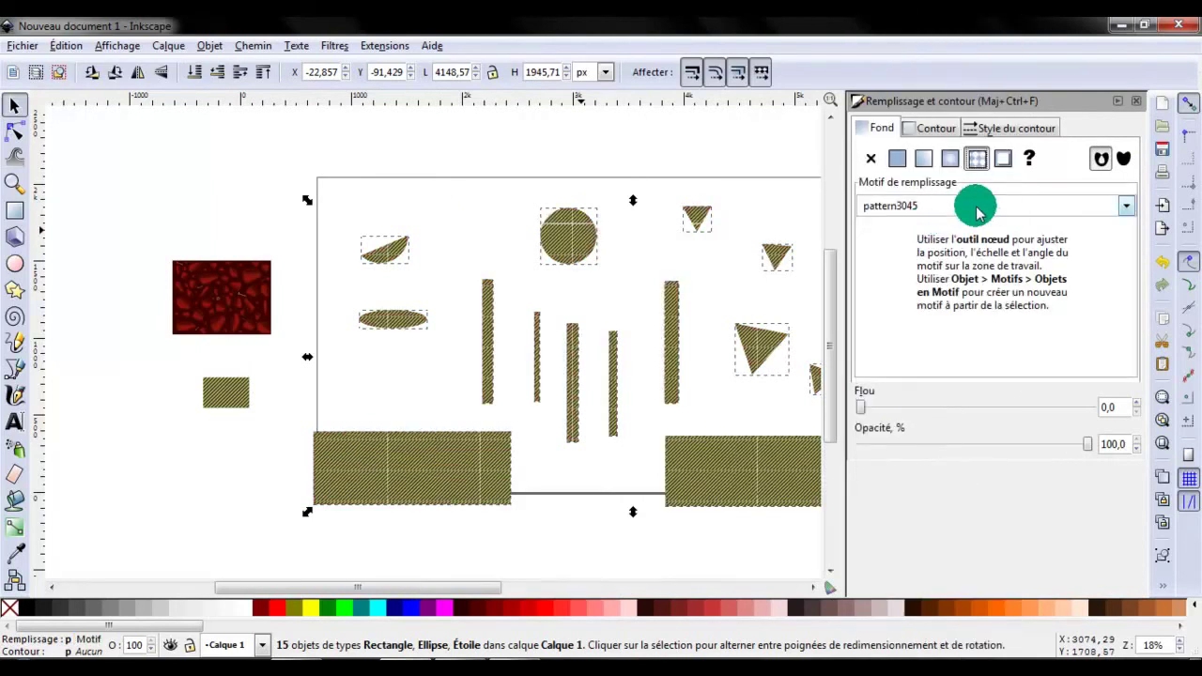
click(928, 214)
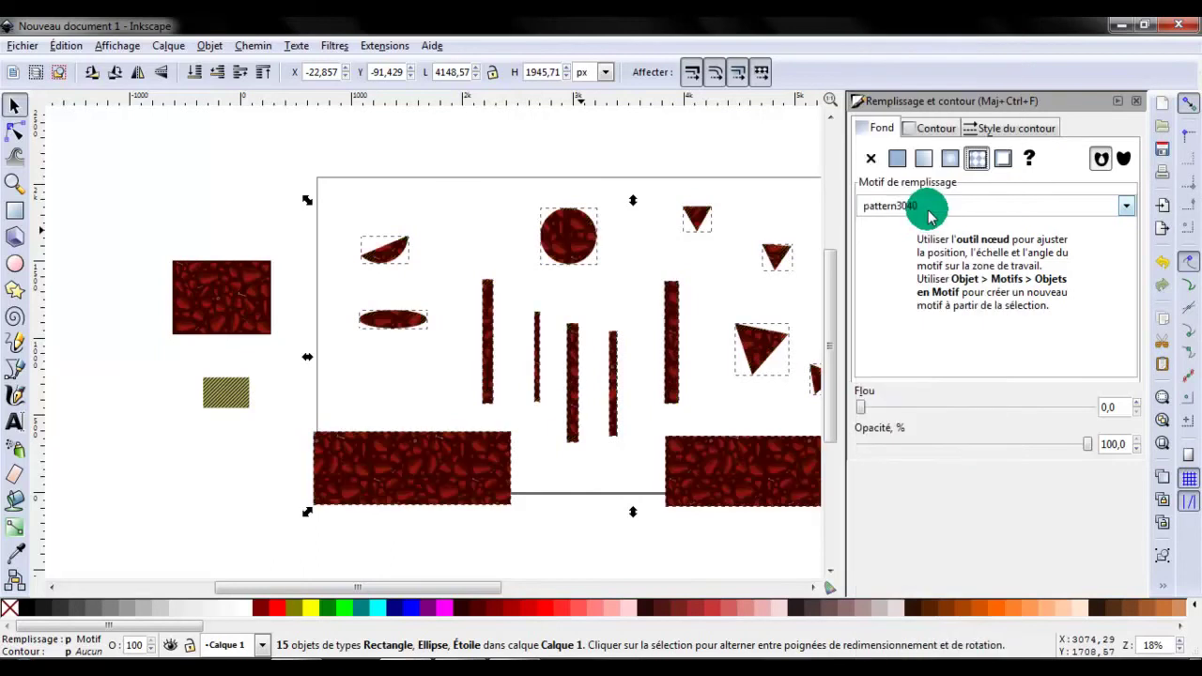
- Outline the 15 selected map shapes with pattern3045 at a 5 px stroke width, then deselect them
click(943, 130)
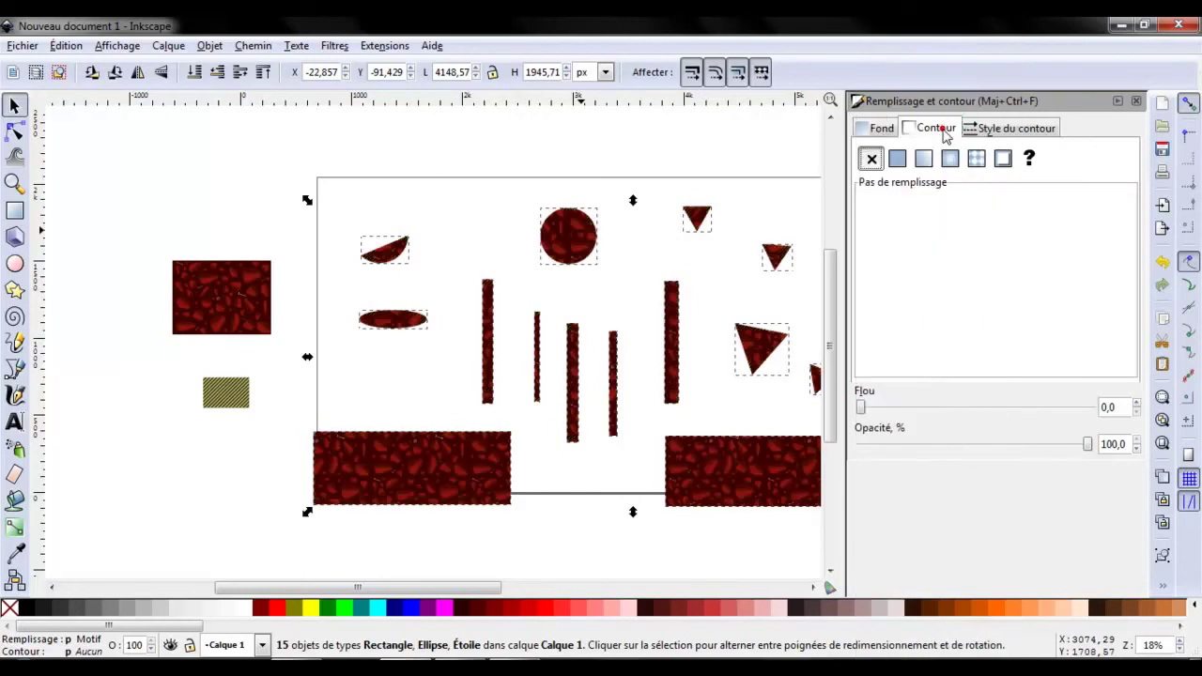
click(977, 159)
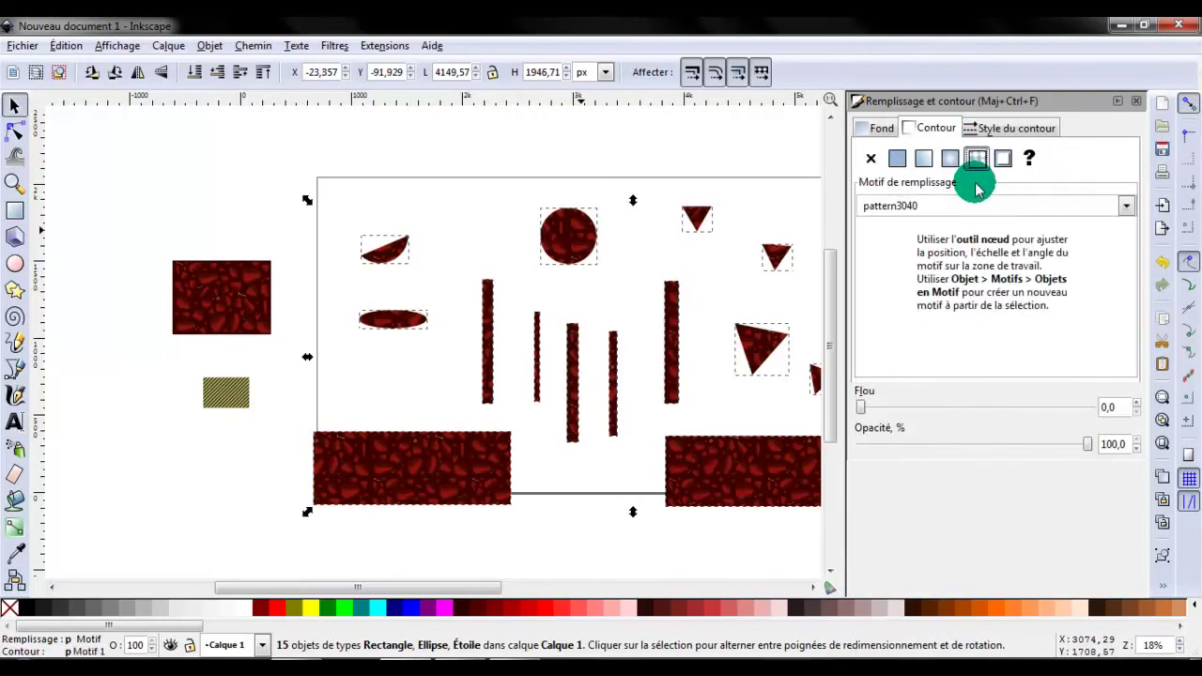
click(976, 206)
click(910, 236)
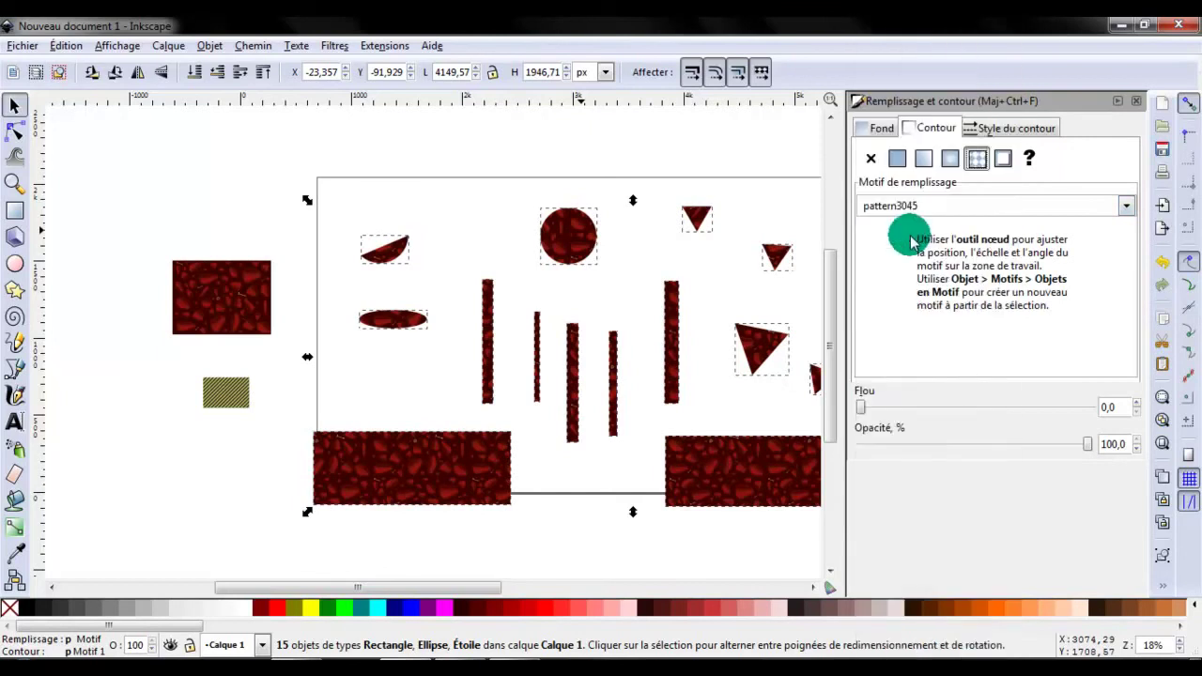
click(1000, 129)
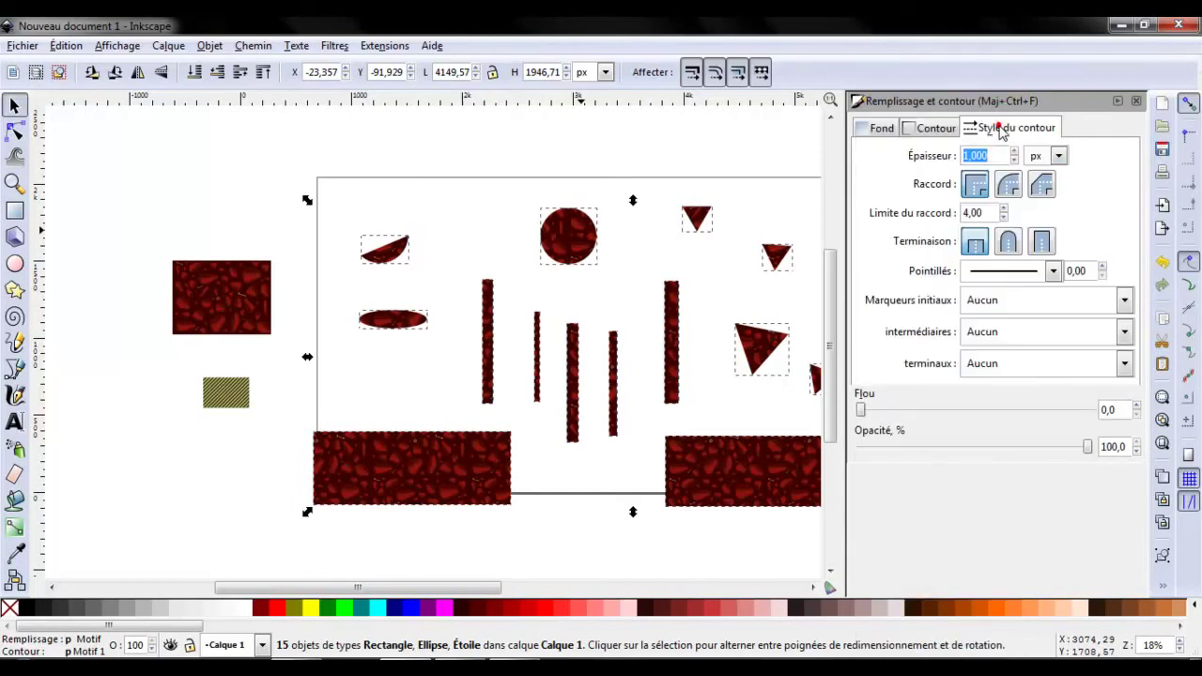
text(5)
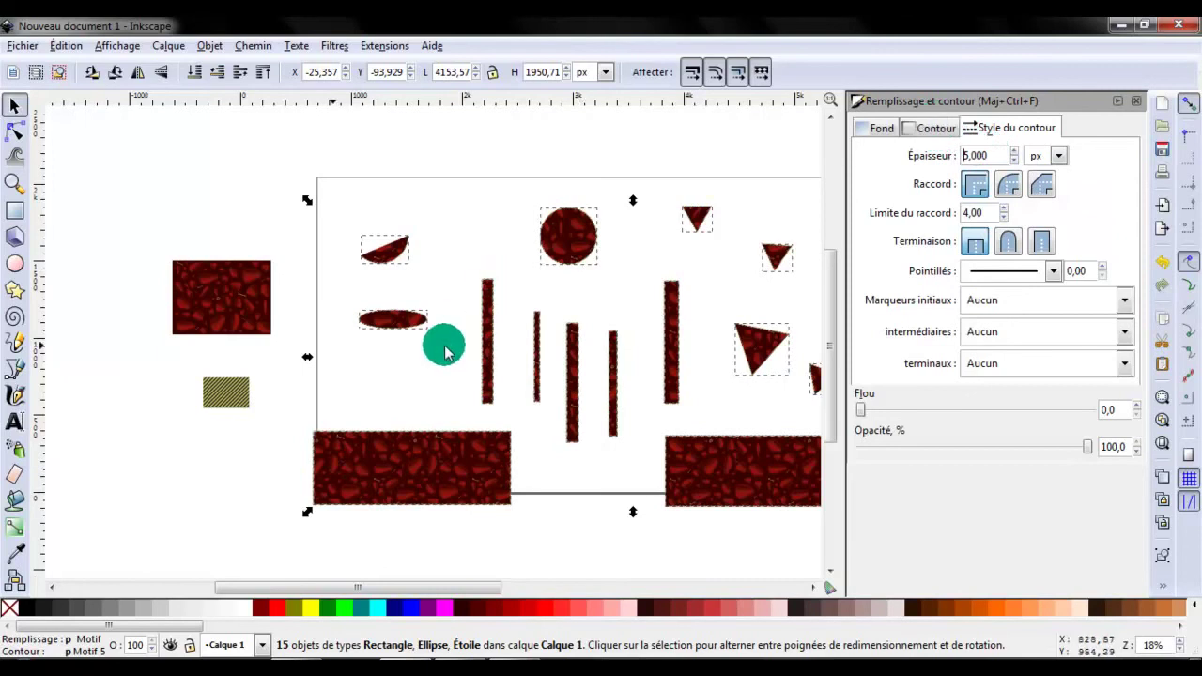
click(401, 422)
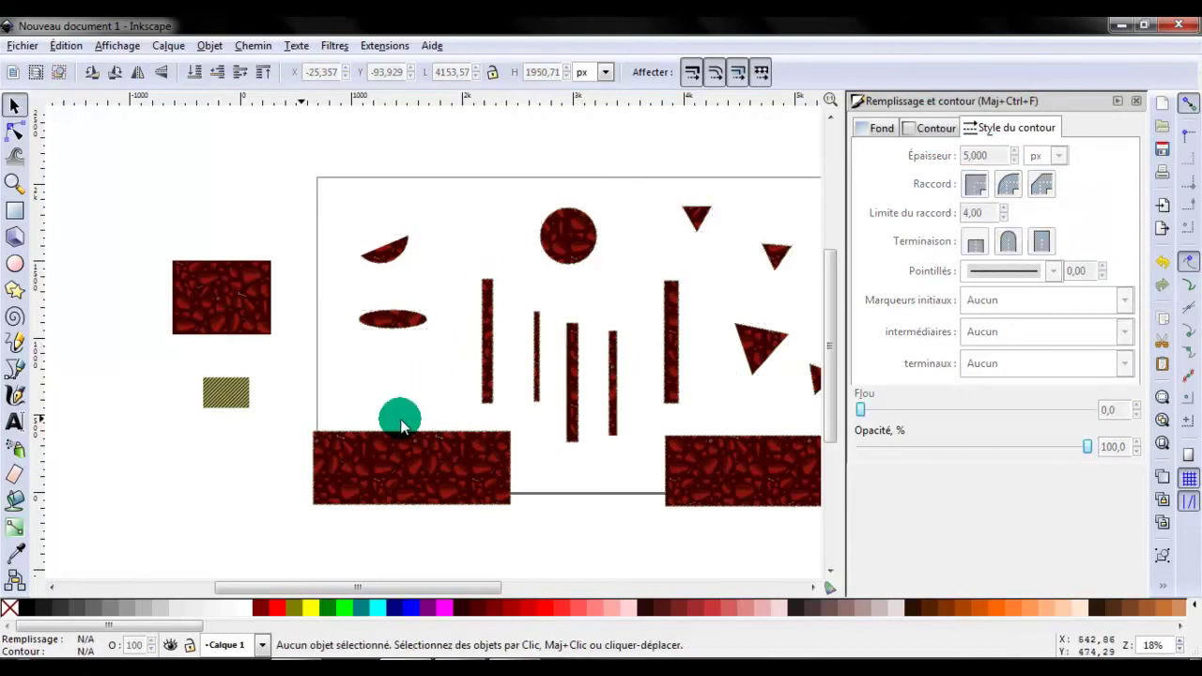
- Zoom in to inspect the patterned outlines, zoom back out, and bring back the fill settings
key(plus)
key(plus)
key(plus)
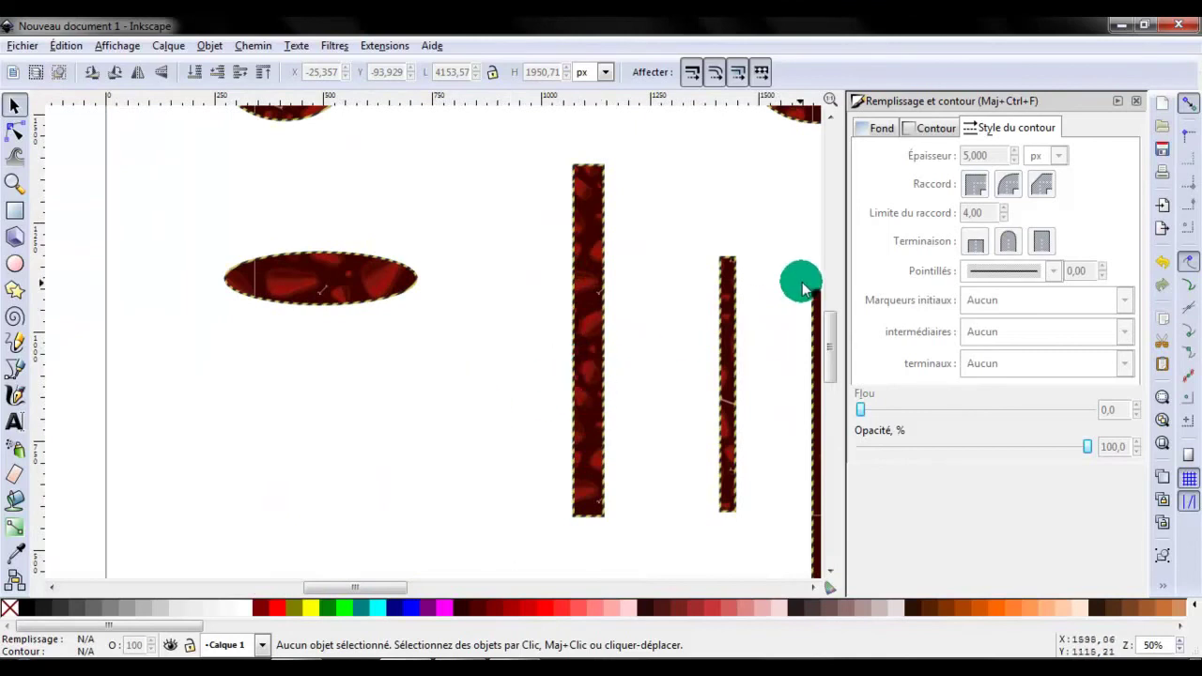
scroll(799, 278, down, 2)
scroll(799, 279, down, 1)
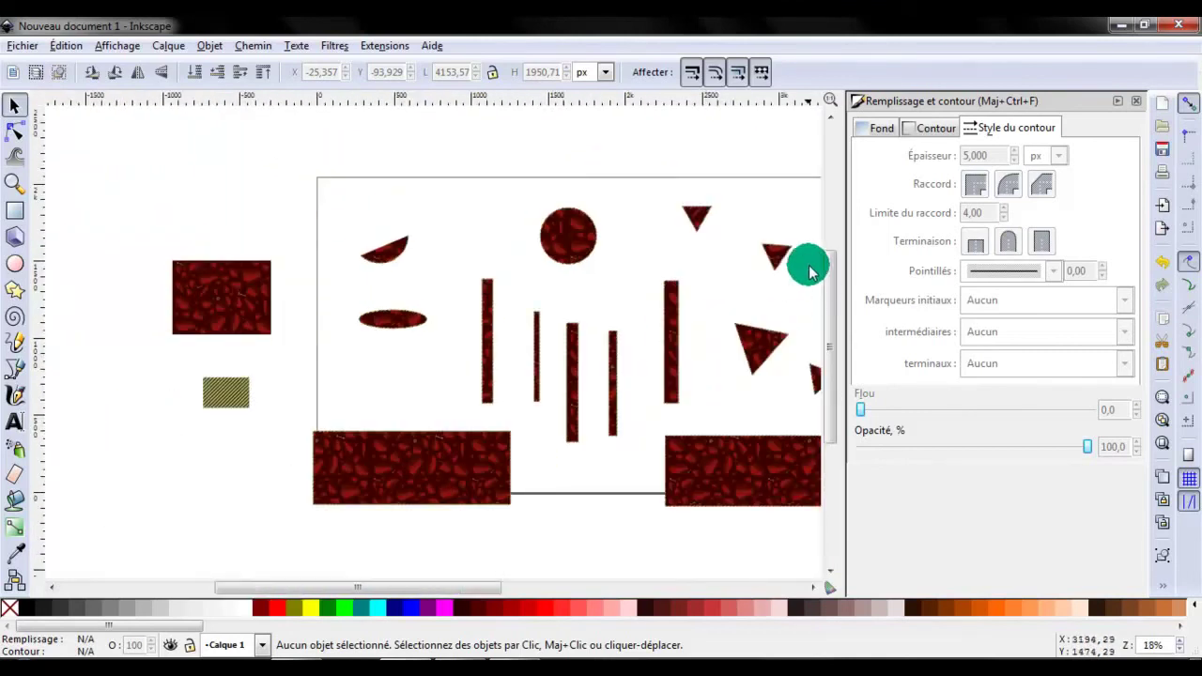
click(874, 126)
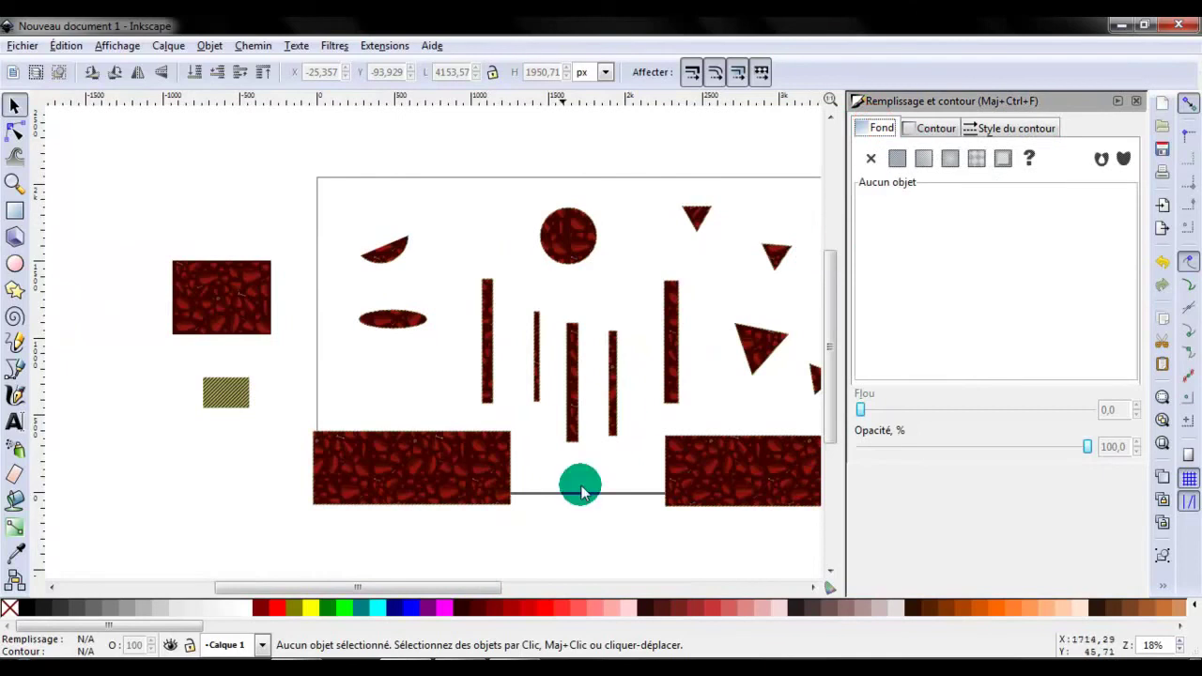
drag(476, 589, 542, 590)
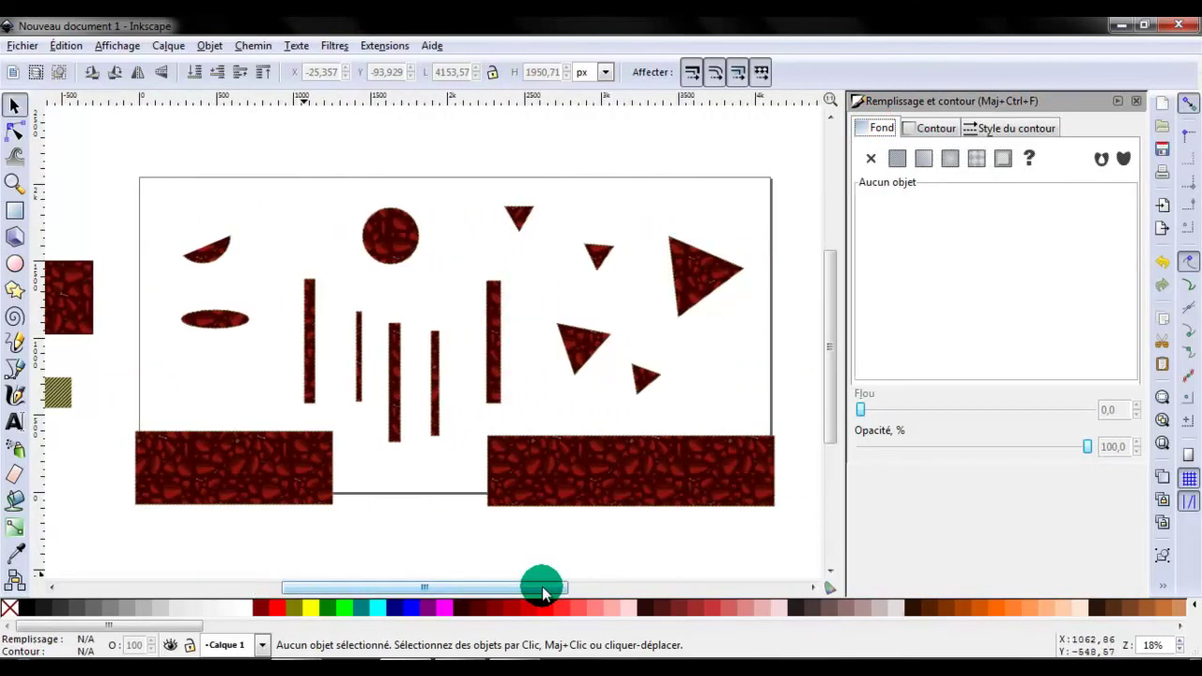
- Convert the thin ellipse to a path and drag its end node into a curved blob
click(220, 317)
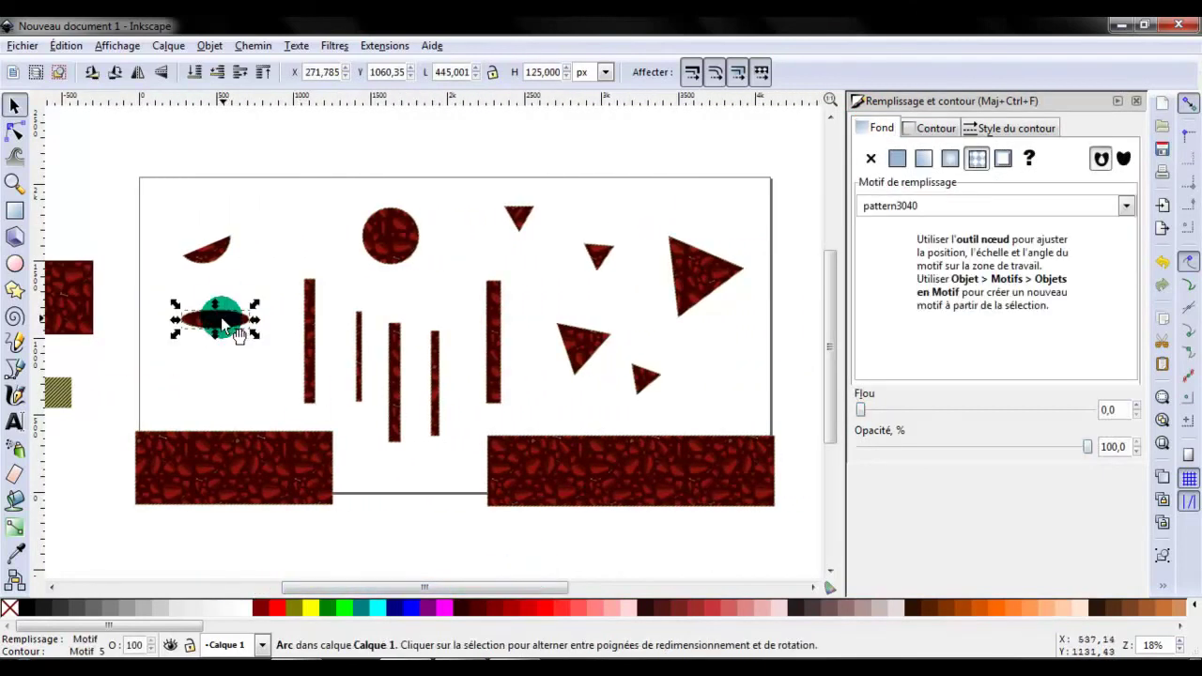
click(14, 132)
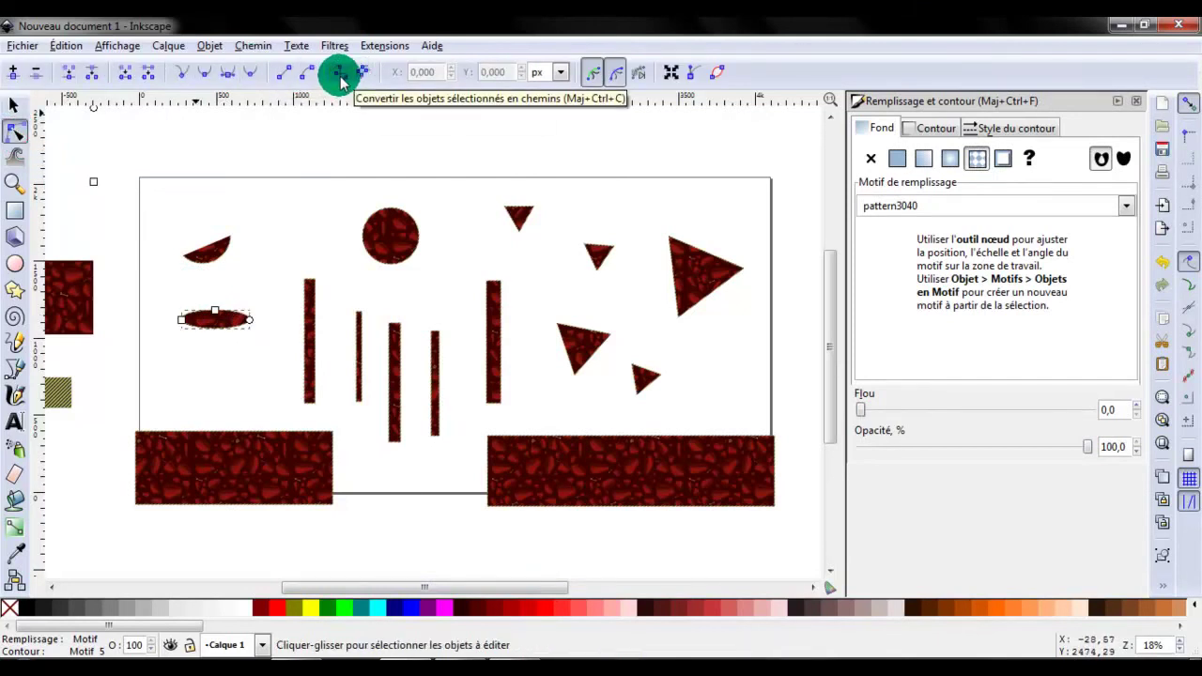
click(340, 81)
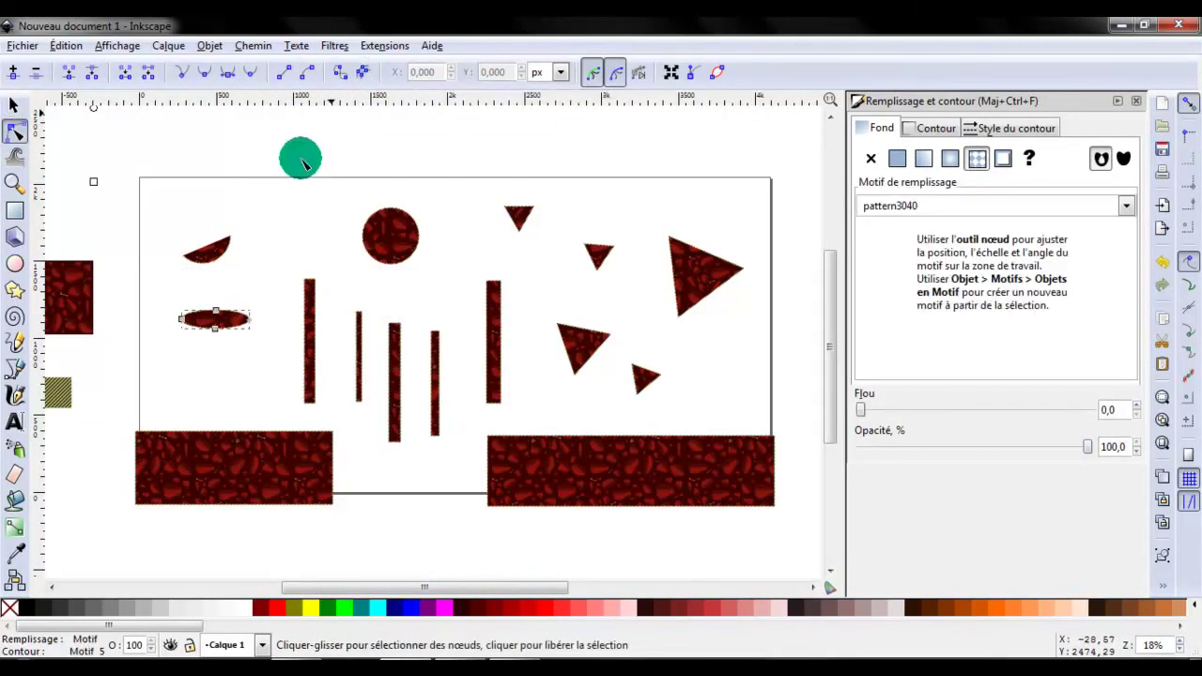
click(238, 325)
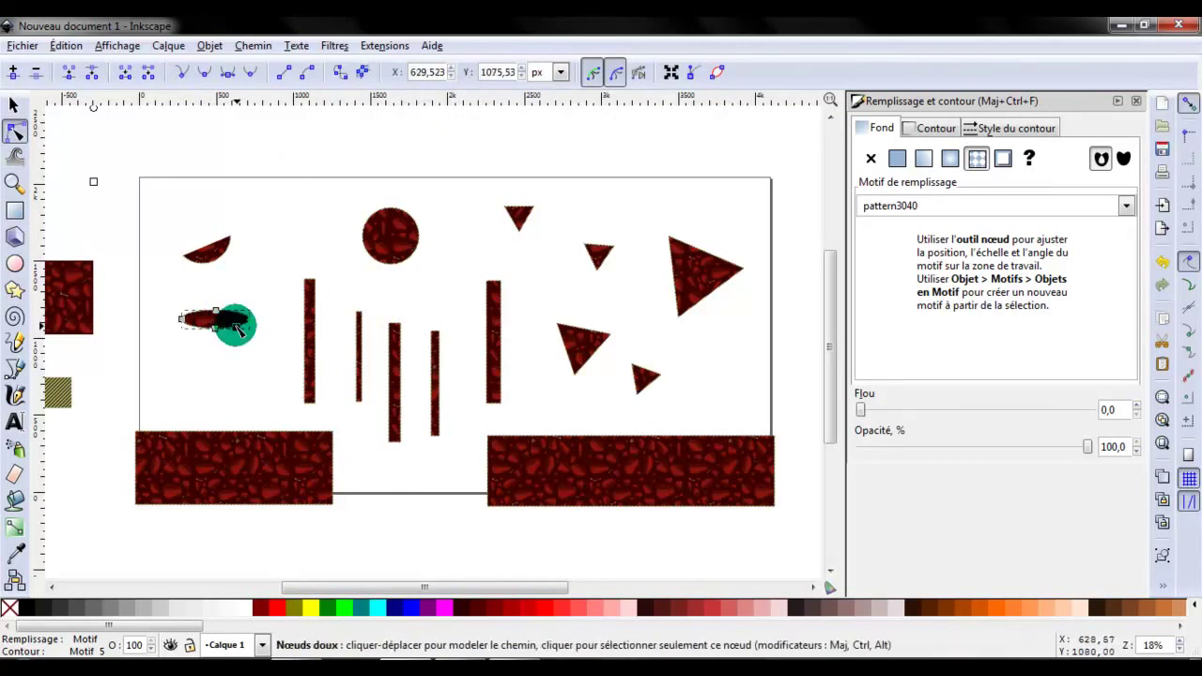
mouse_move(243, 336)
mouse_down()
mouse_move(221, 373)
mouse_move(246, 324)
mouse_up()
- Reshape the leftmost bar into a tapered wedge and draw a small square near the top left
click(308, 357)
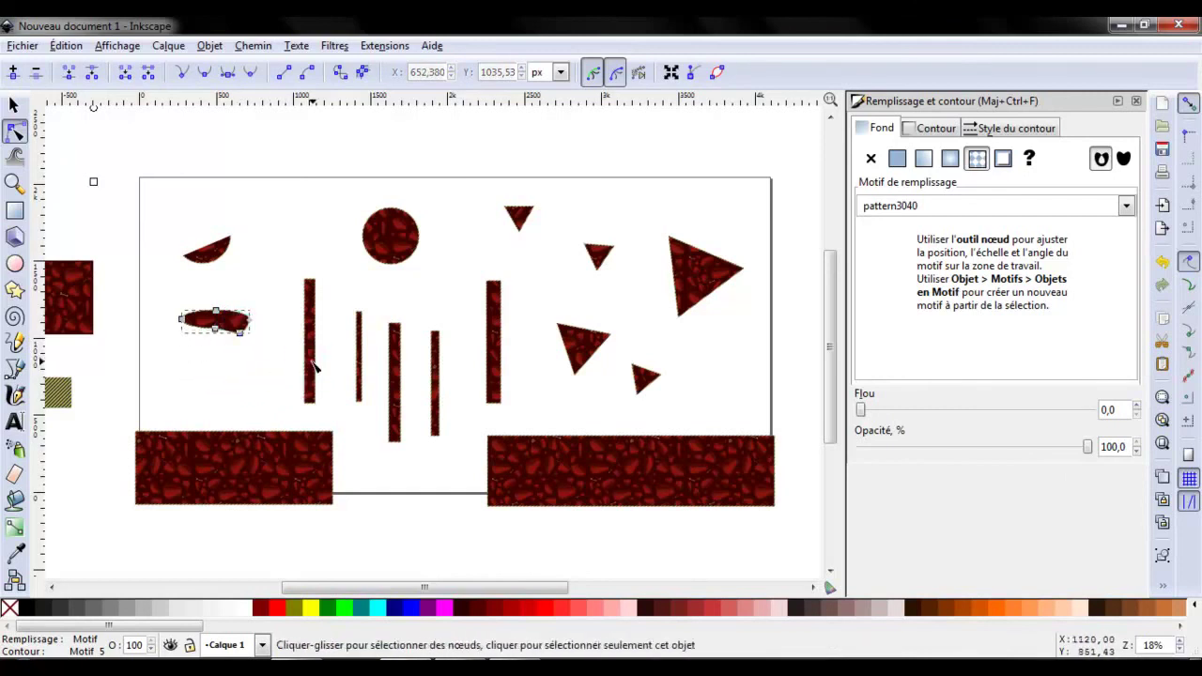
click(338, 73)
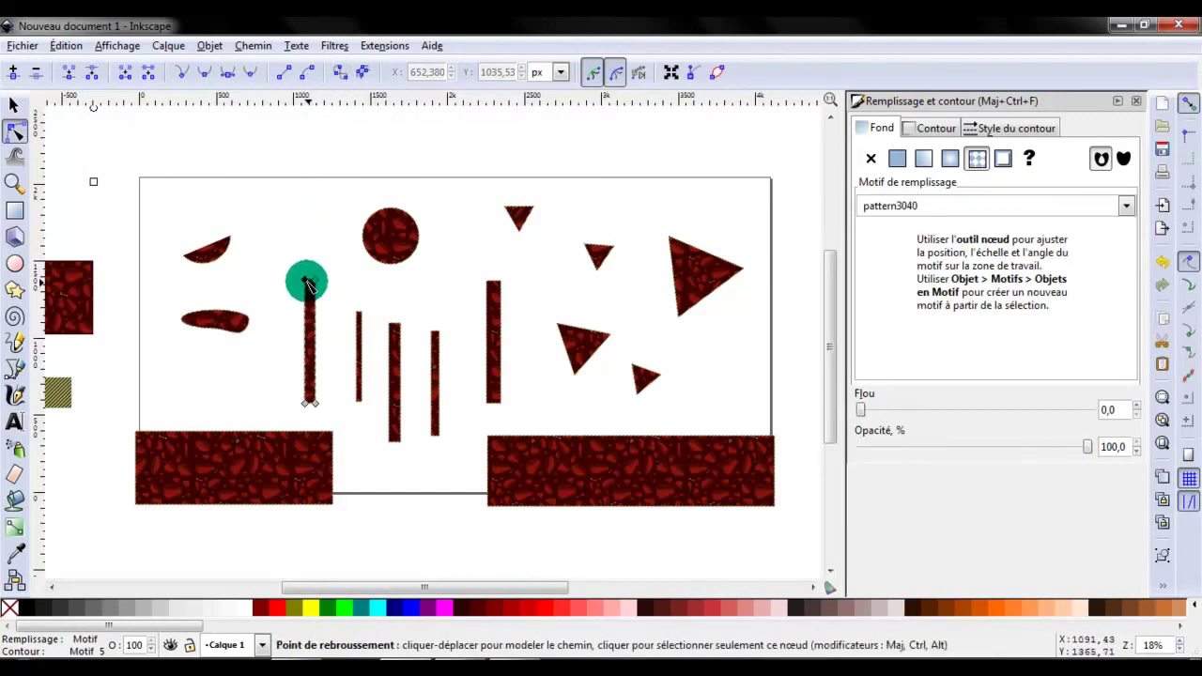
drag(309, 280, 274, 281)
click(271, 237)
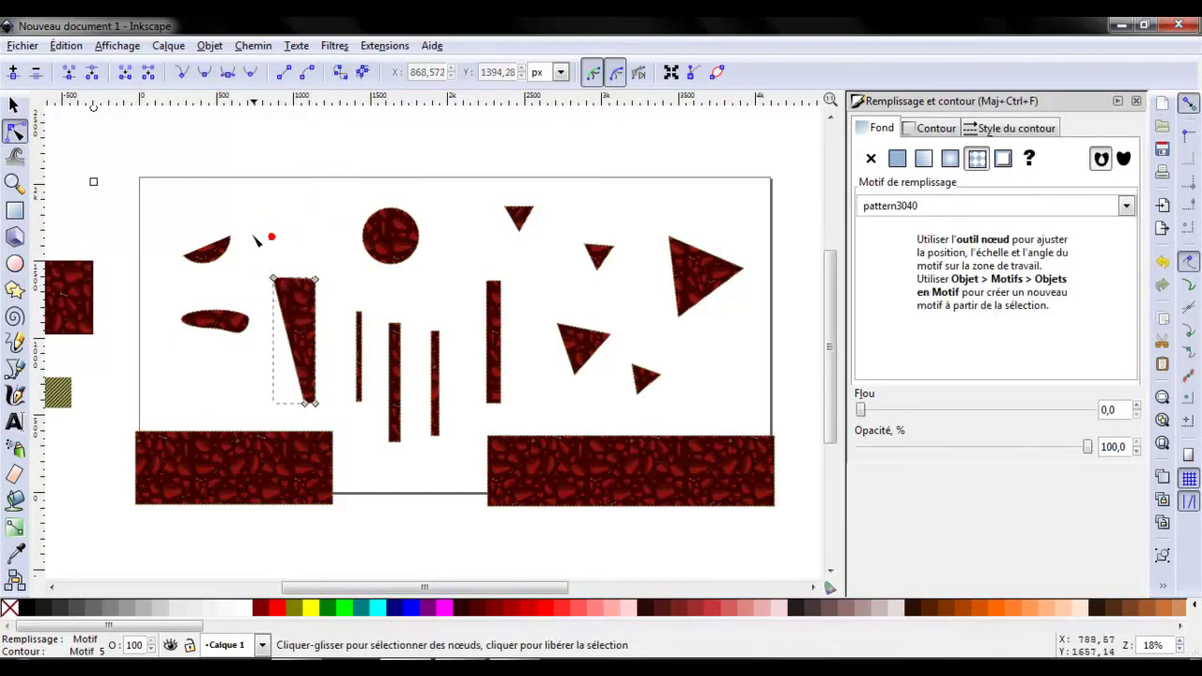
click(15, 212)
drag(319, 206, 284, 240)
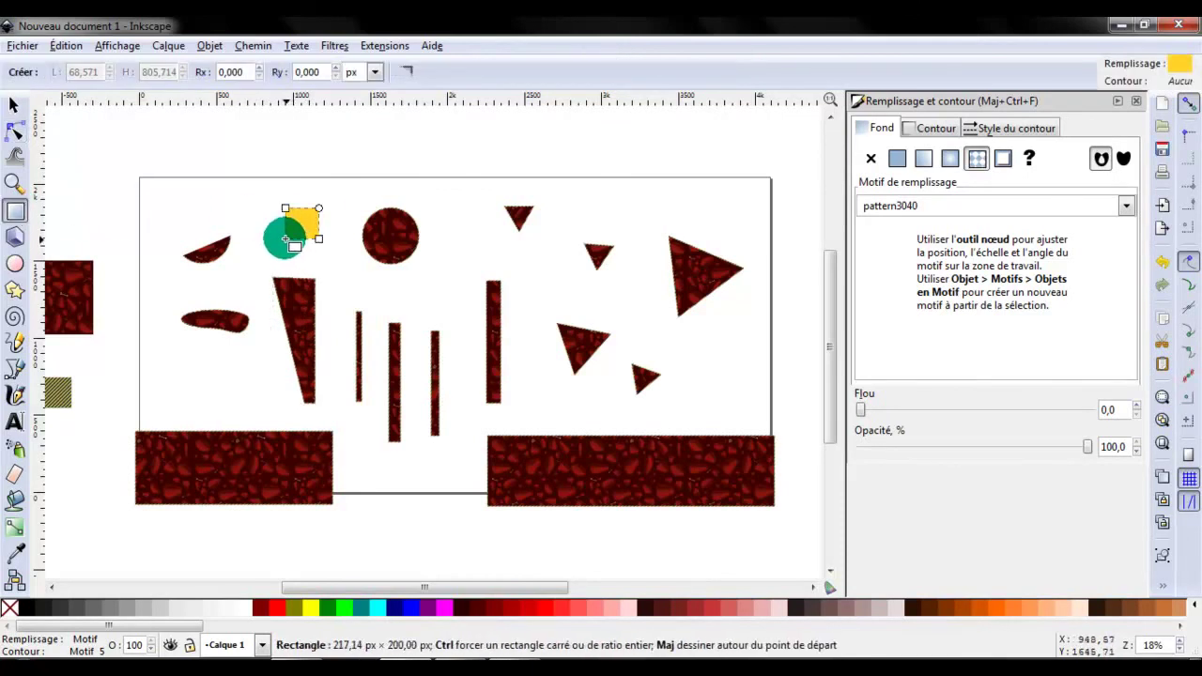
- Fill the square with the rock pattern and give it a 5 px pattern3040 outline
click(977, 159)
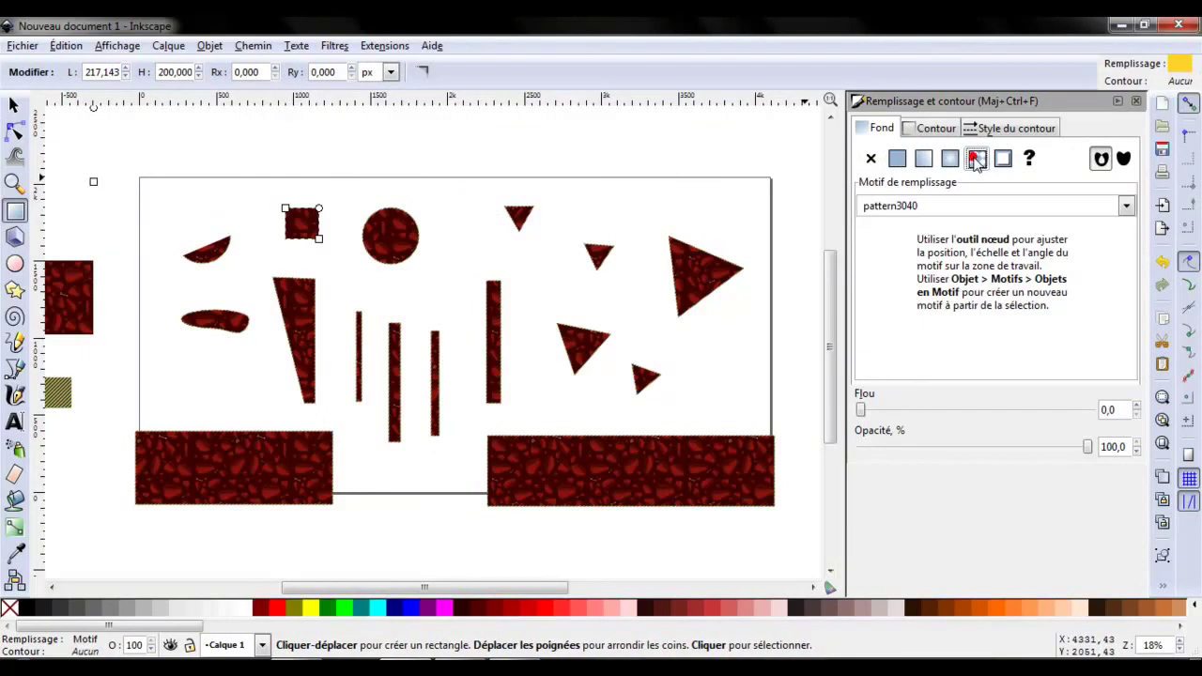
click(942, 133)
click(976, 159)
click(959, 205)
click(899, 236)
click(1029, 127)
click(997, 154)
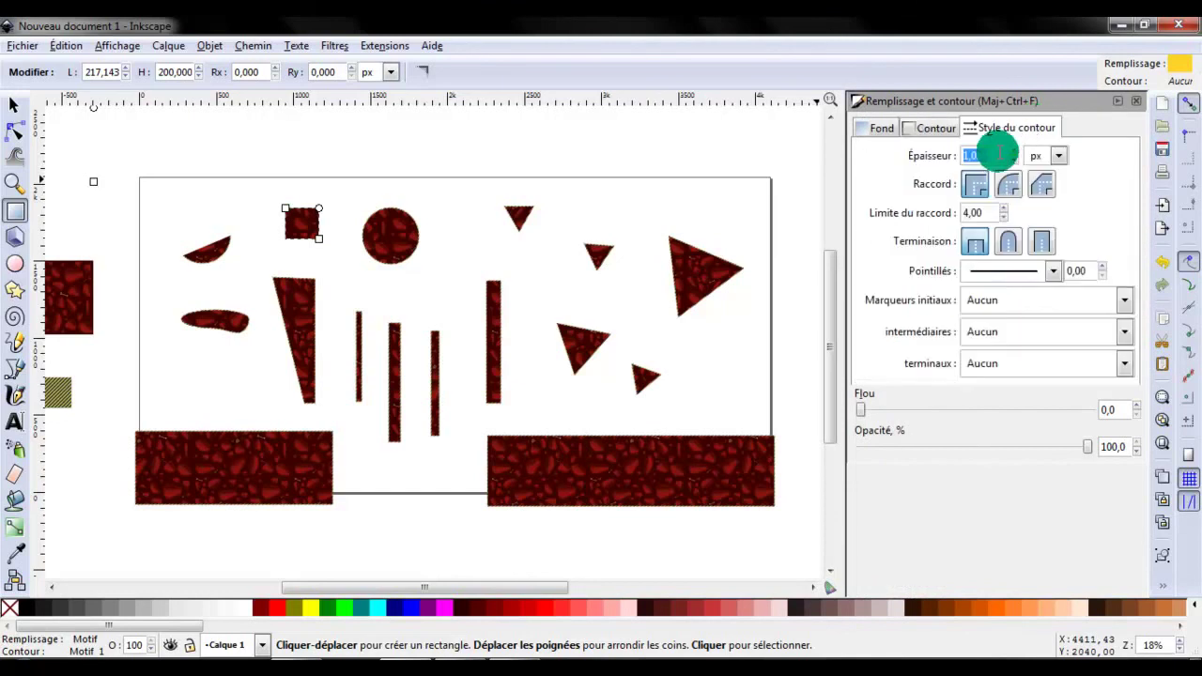
text(5)
key(Return)
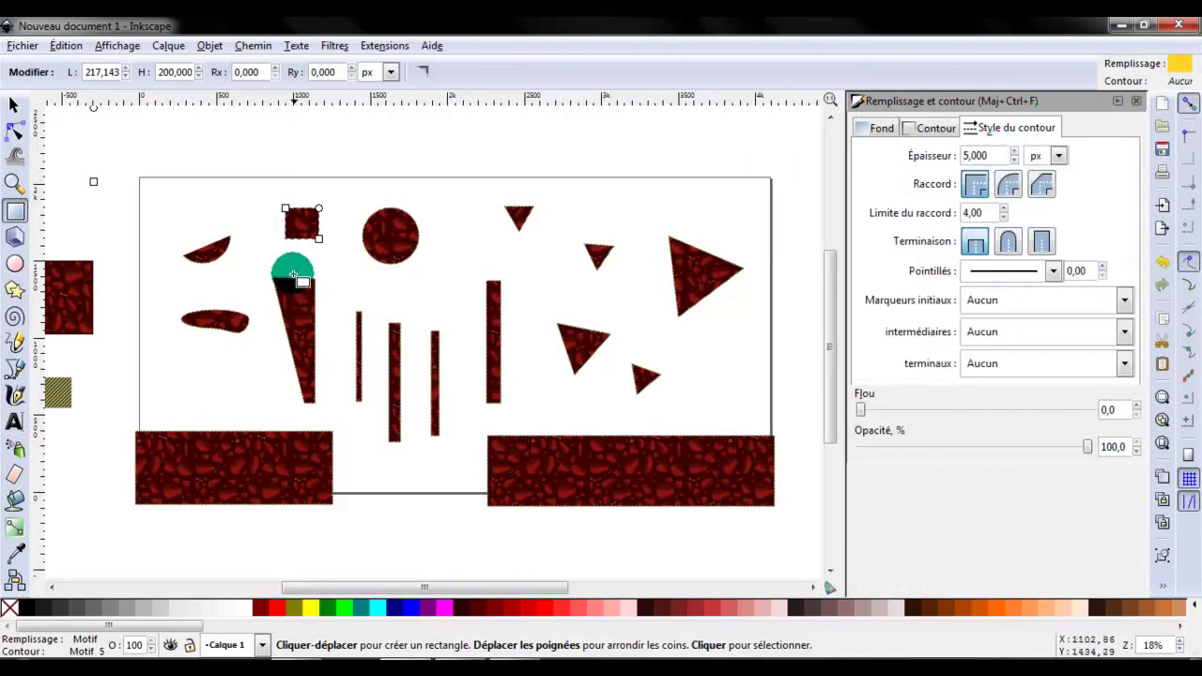
- Draw a small ellipse below the curved blob
click(14, 264)
mouse_move(203, 353)
mouse_down()
mouse_move(208, 364)
mouse_move(188, 378)
mouse_up()
click(15, 289)
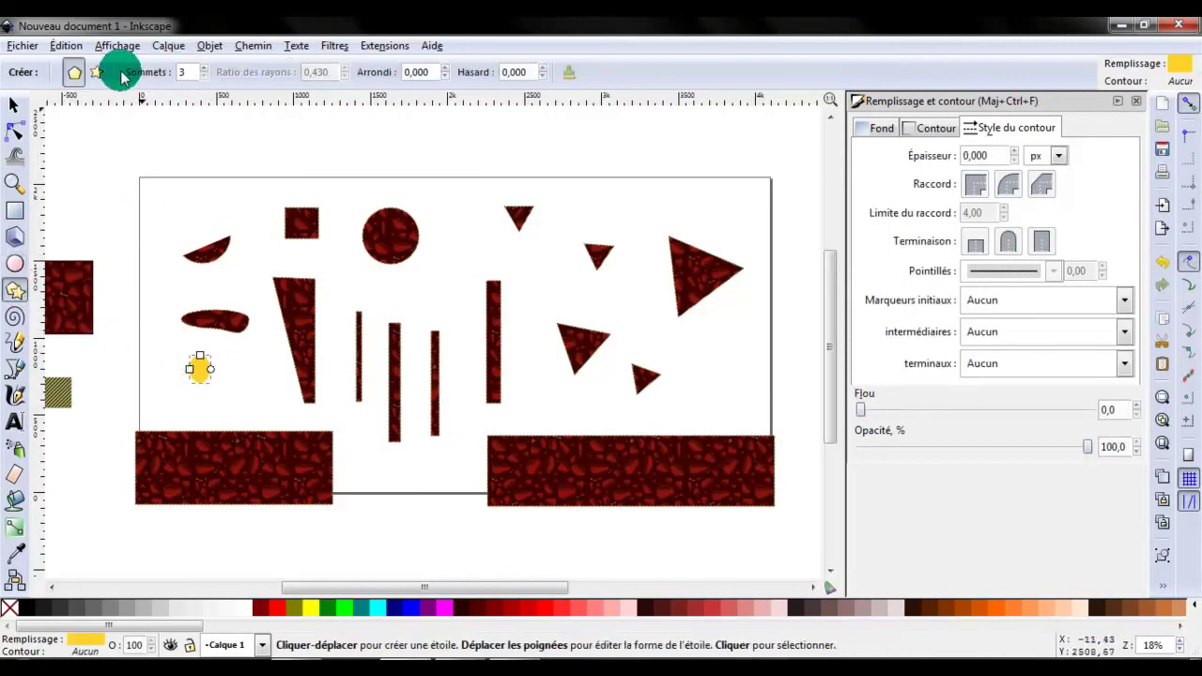
- Draw a triangle near the map centre and stretch it wide and flat against the right-hand bar
drag(425, 294, 416, 305)
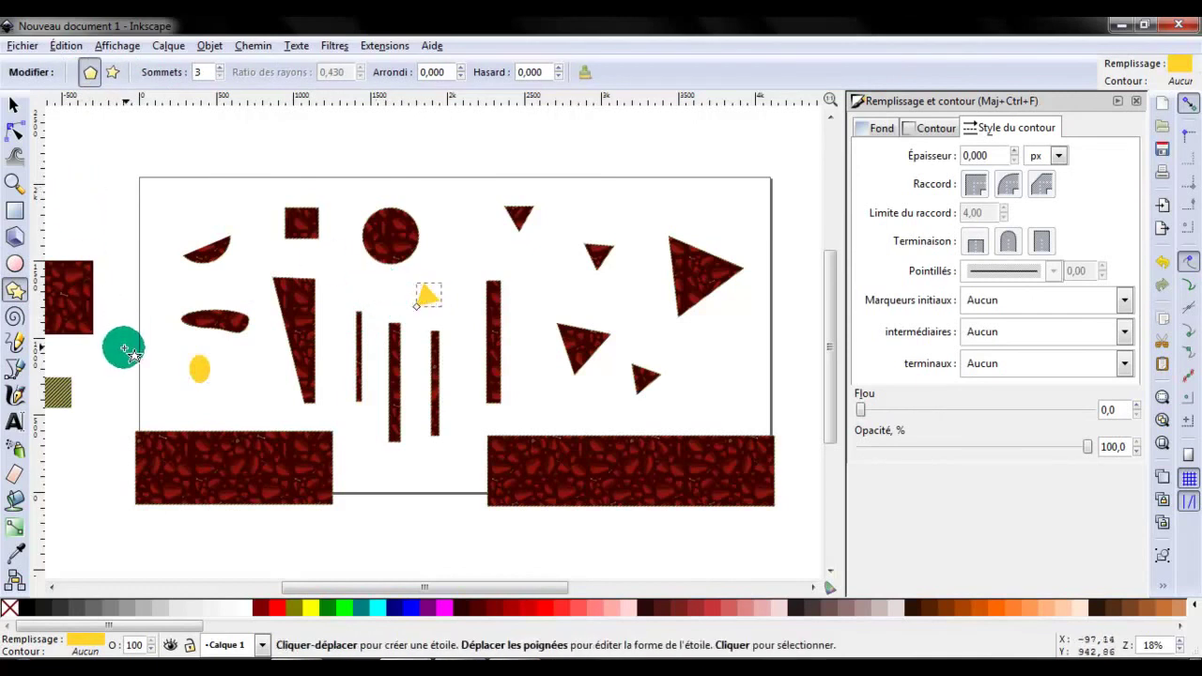
click(13, 104)
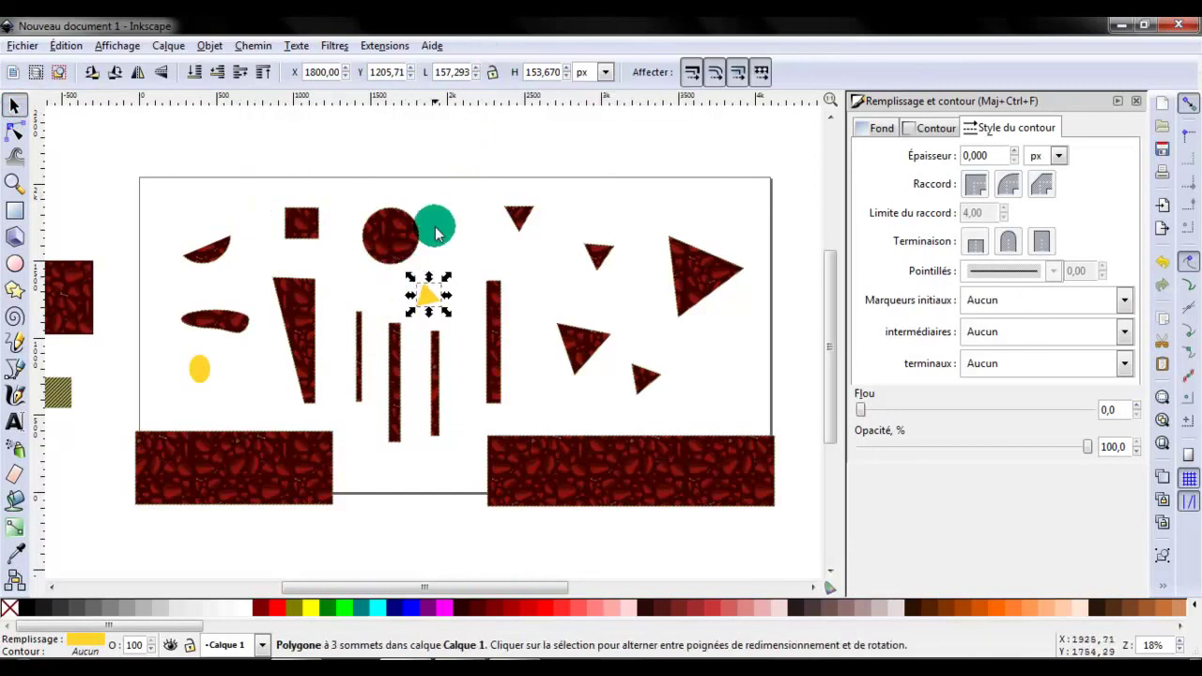
mouse_move(429, 279)
mouse_down()
mouse_move(429, 252)
mouse_move(429, 276)
mouse_move(457, 299)
mouse_move(501, 282)
mouse_up()
click(496, 72)
click(467, 229)
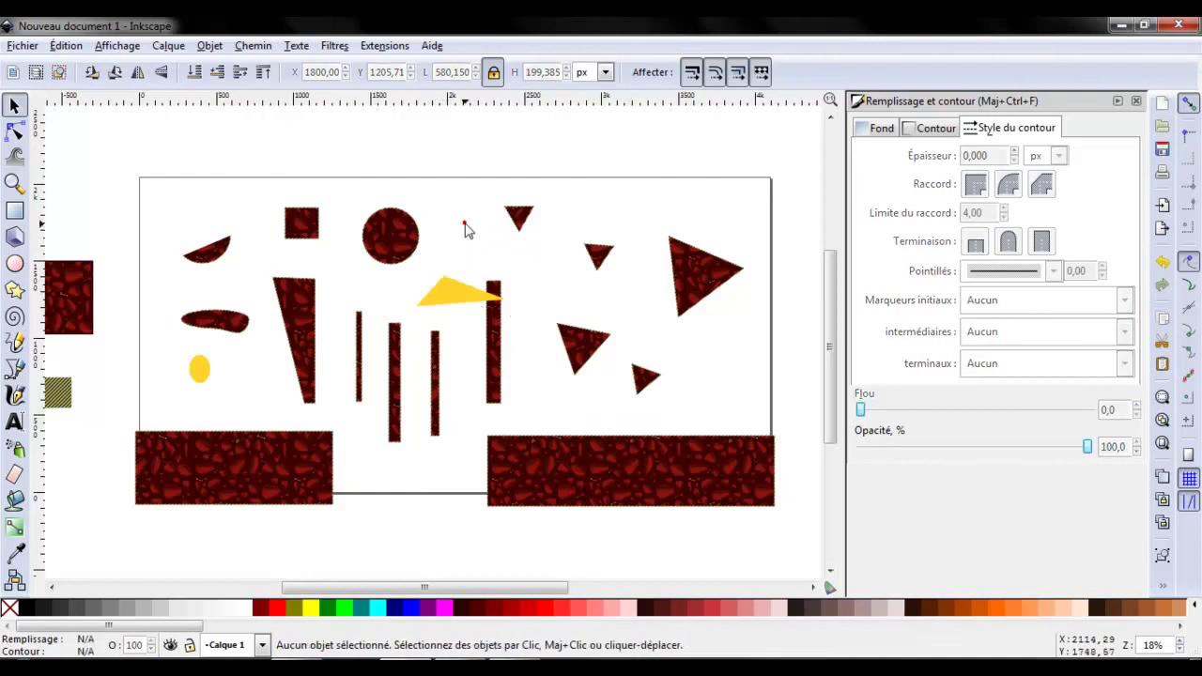
click(449, 283)
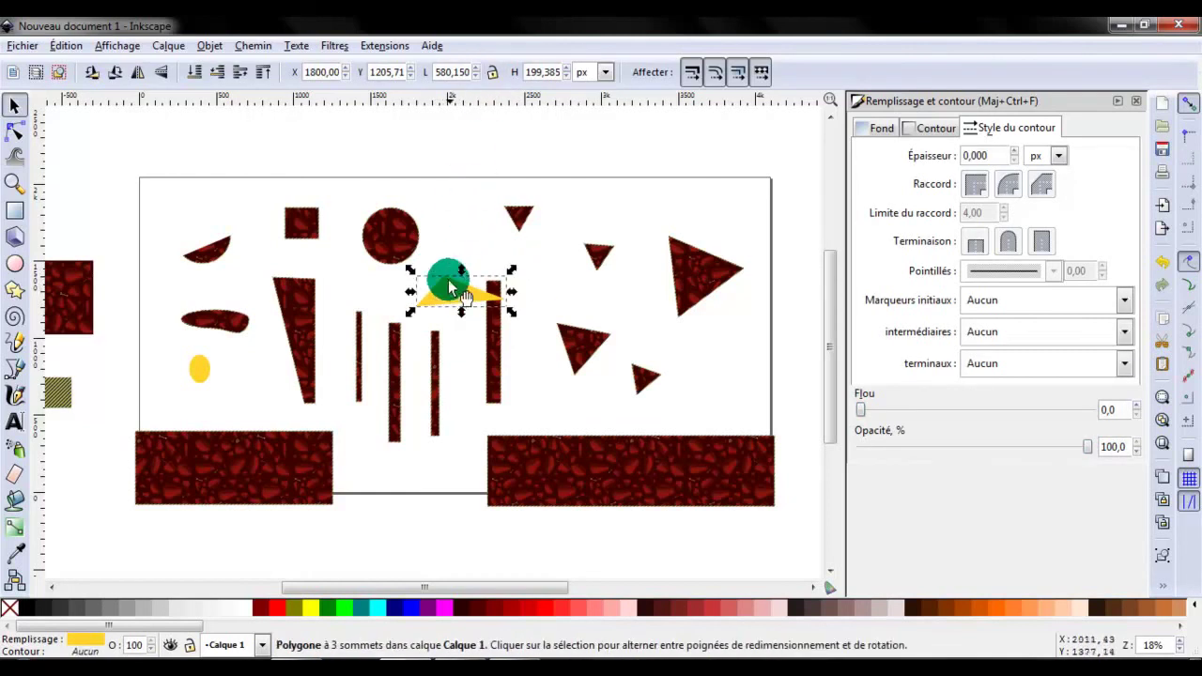
mouse_move(460, 269)
mouse_down()
mouse_move(397, 269)
mouse_move(424, 246)
mouse_up()
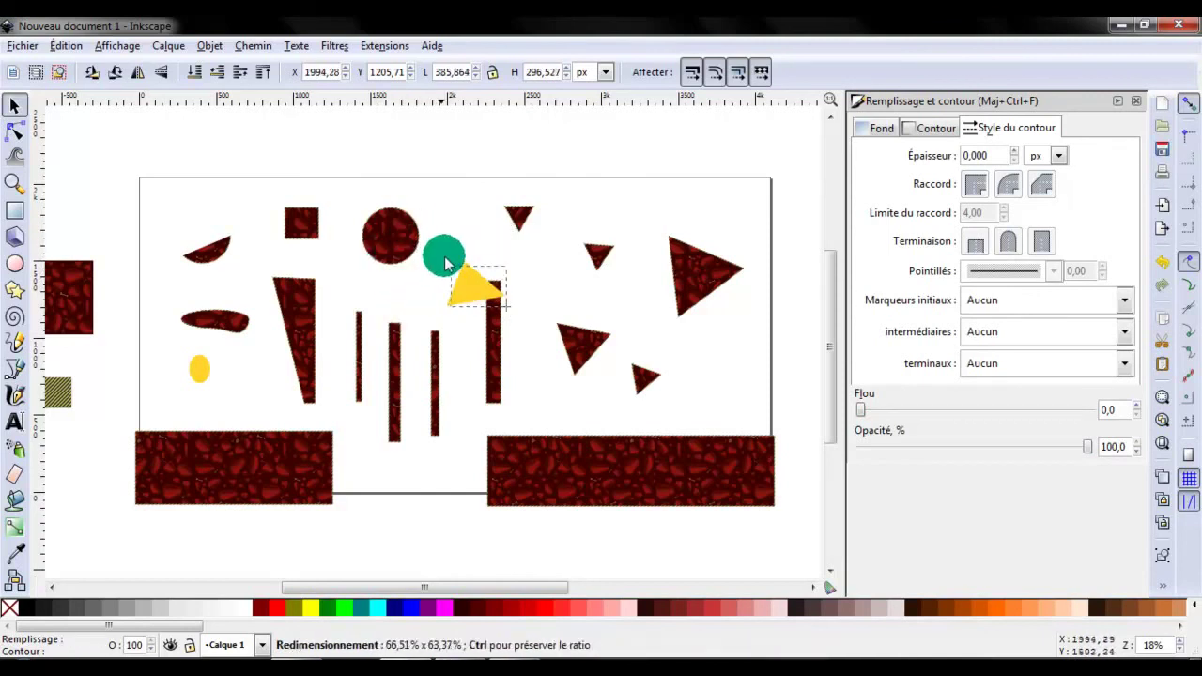
mouse_move(424, 246)
mouse_down()
mouse_move(544, 340)
mouse_move(394, 277)
mouse_up()
click(458, 208)
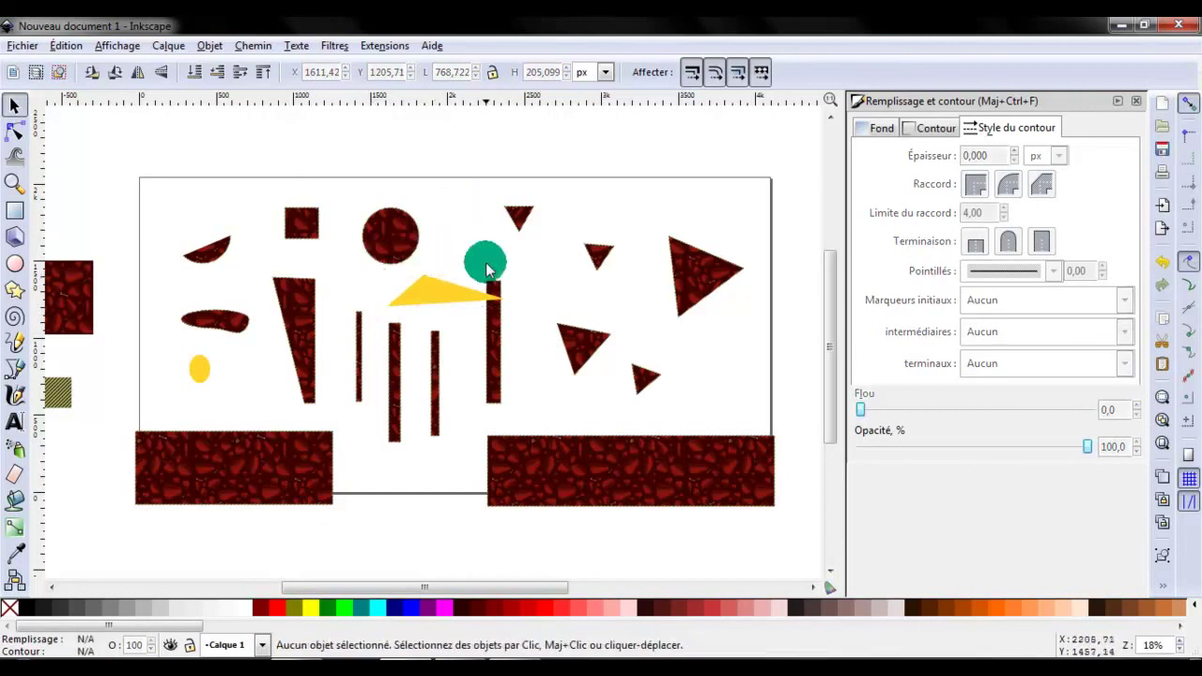